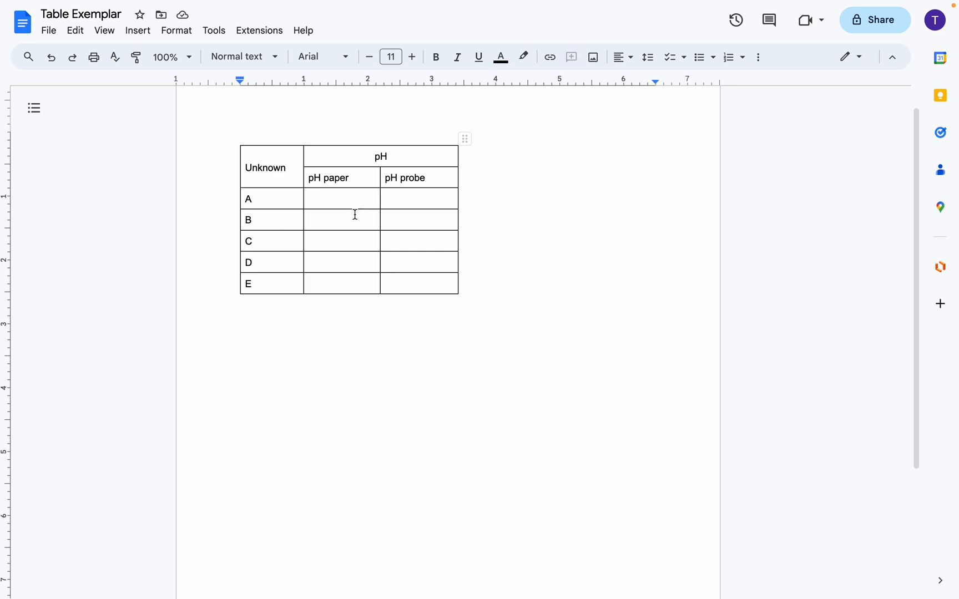
Insert a table with four columns and four rows below the existing pH table
click(139, 31)
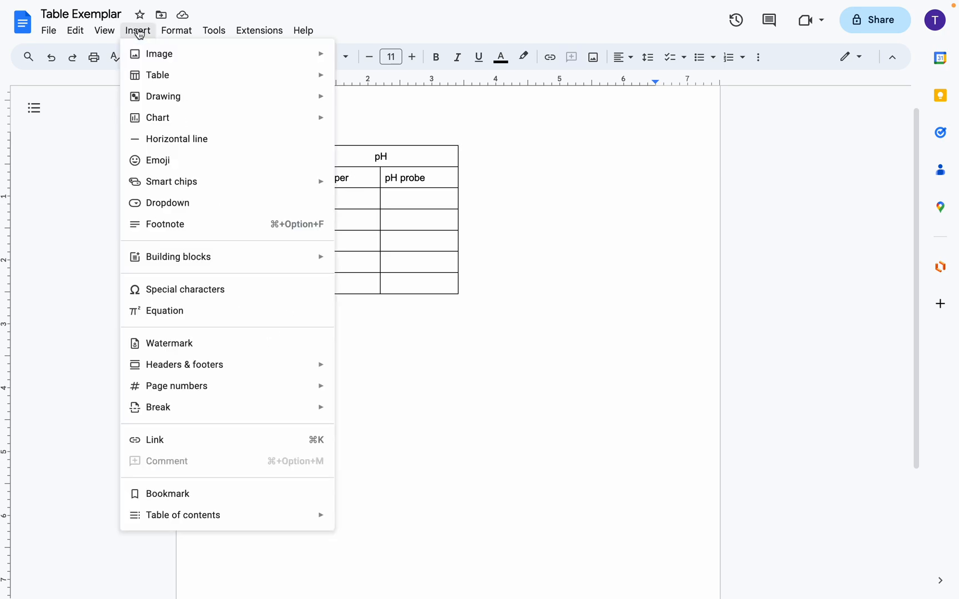
mouse_move(158, 85)
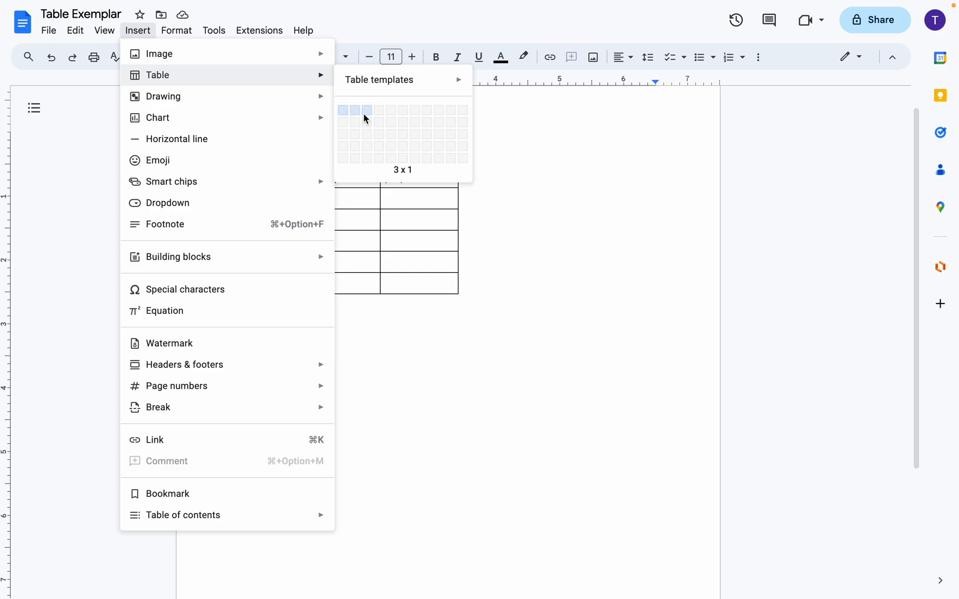
click(379, 140)
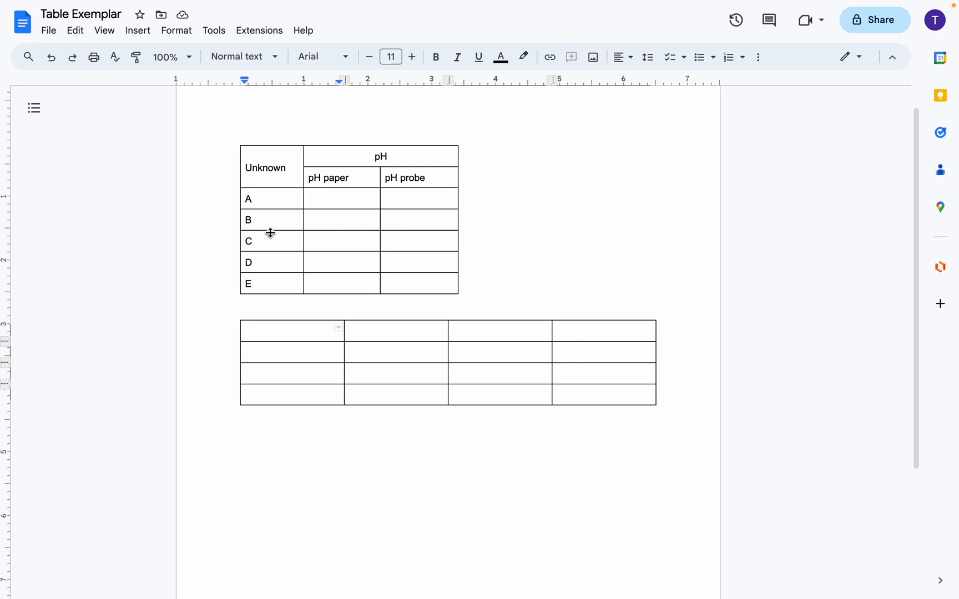
Delete the last column of the new table
click(585, 335)
click(76, 37)
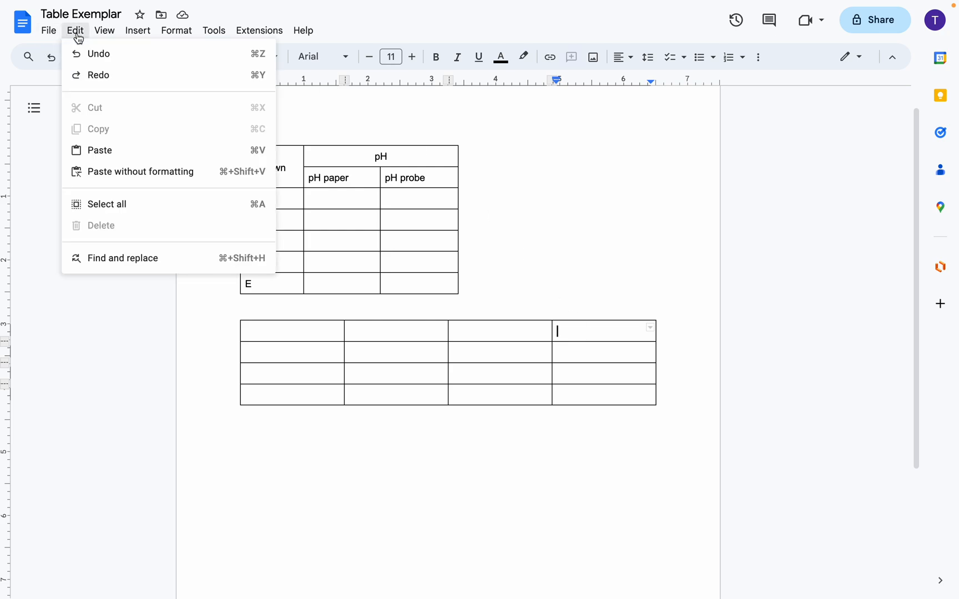
mouse_move(104, 32)
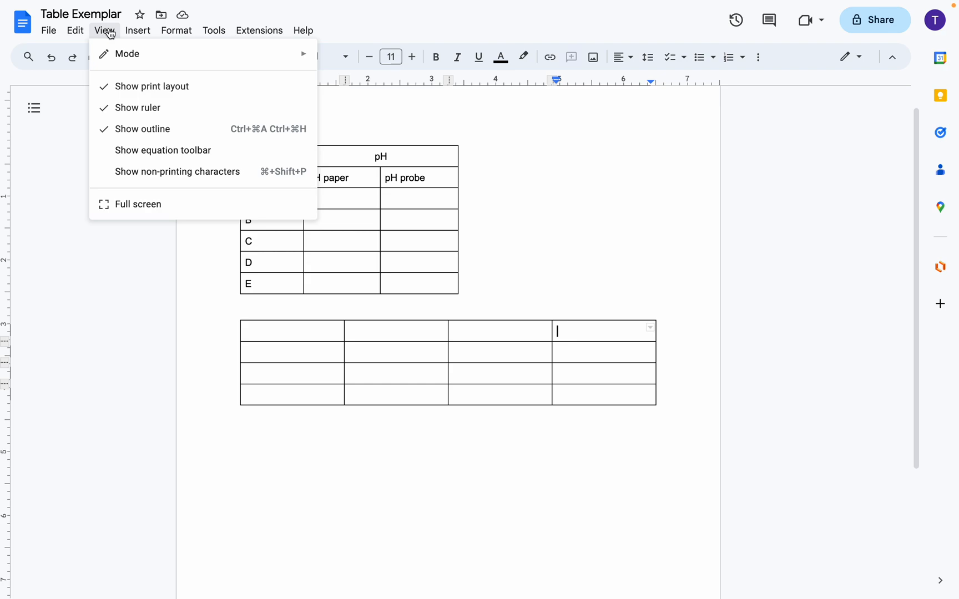
mouse_move(175, 33)
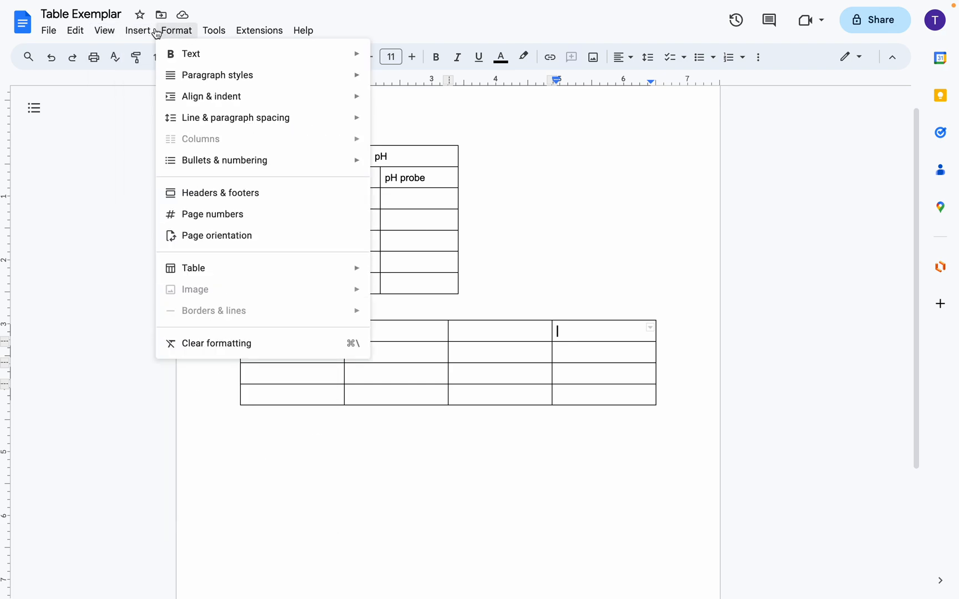
mouse_move(147, 36)
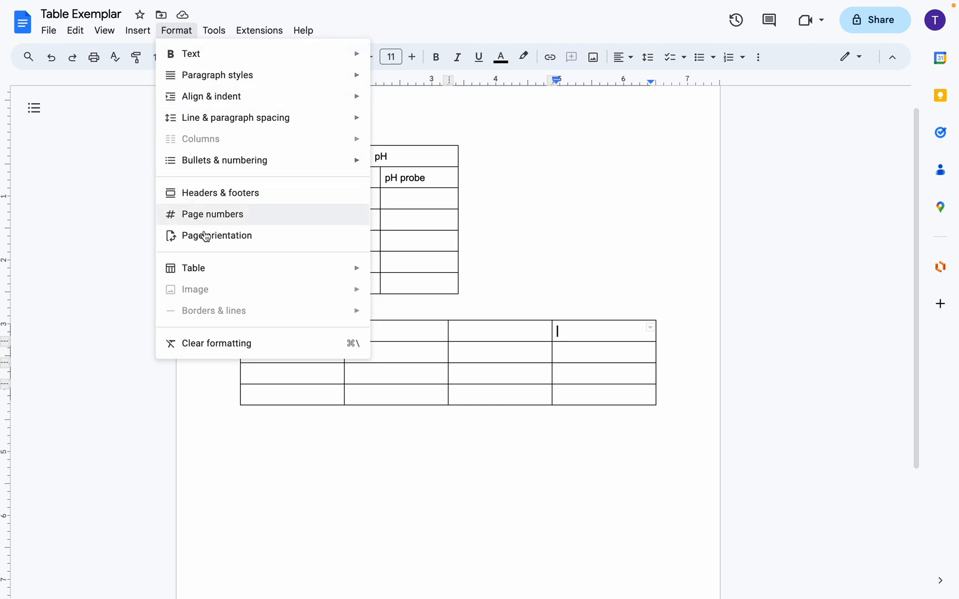
mouse_move(209, 268)
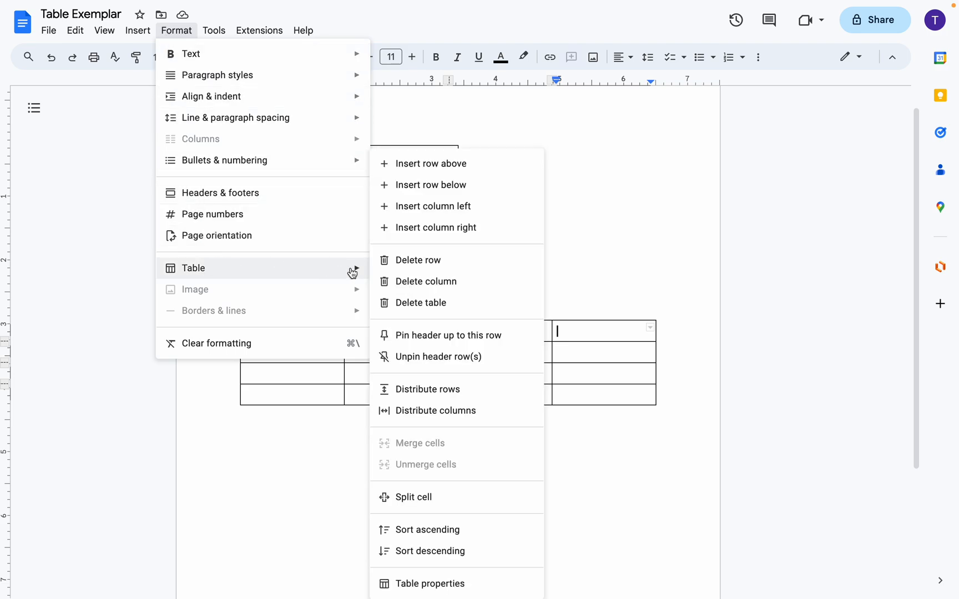
click(394, 282)
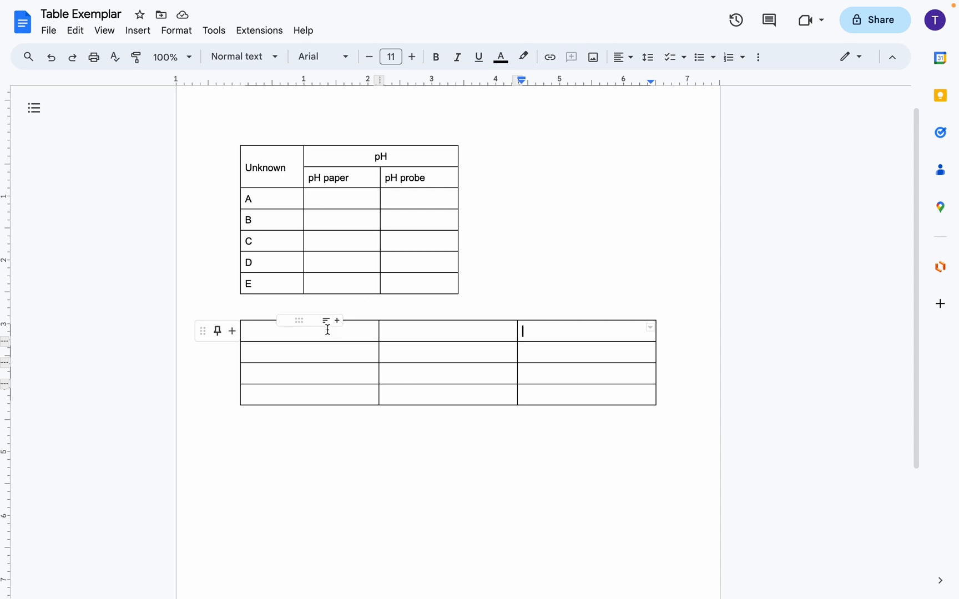
Enter the headings "Unknown" and "pH" in the first two cells of the new table's first row
click(304, 331)
text(Unk)
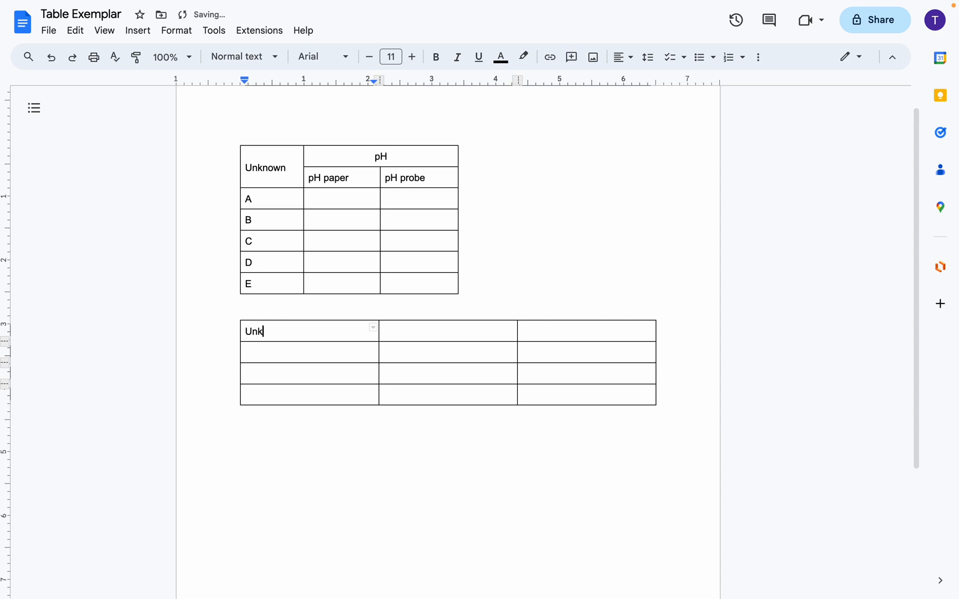
text(nown)
click(437, 333)
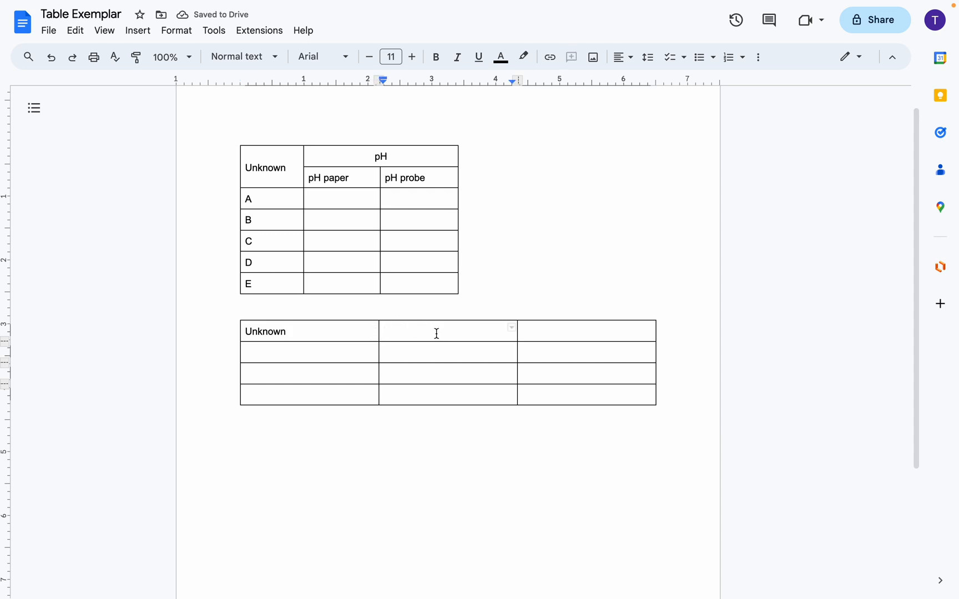
text(P)
key(BackSpace)
text(pH)
Merge the new table's pH heading cell with the empty cell beside it and center the heading
drag(552, 329, 474, 327)
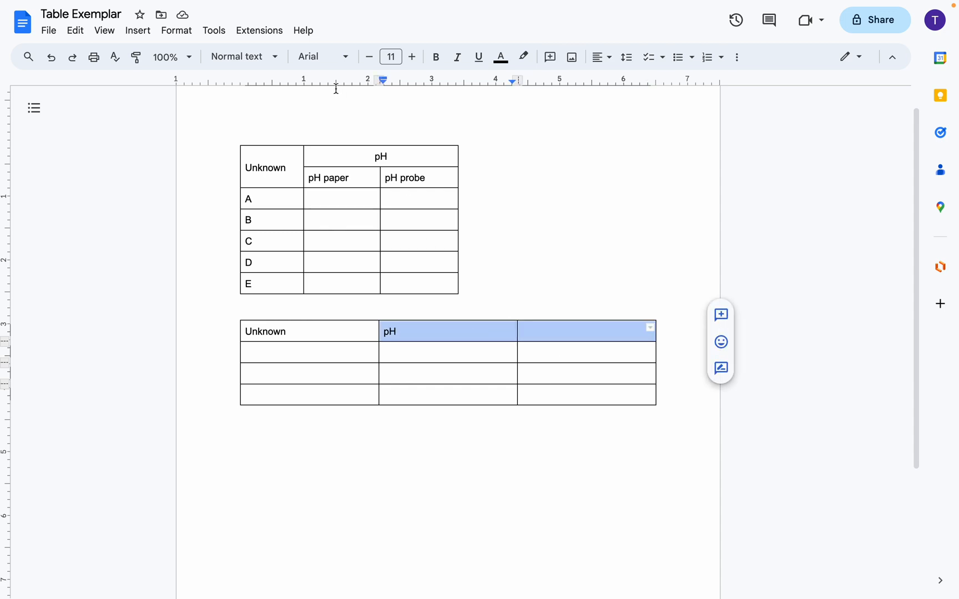
click(184, 35)
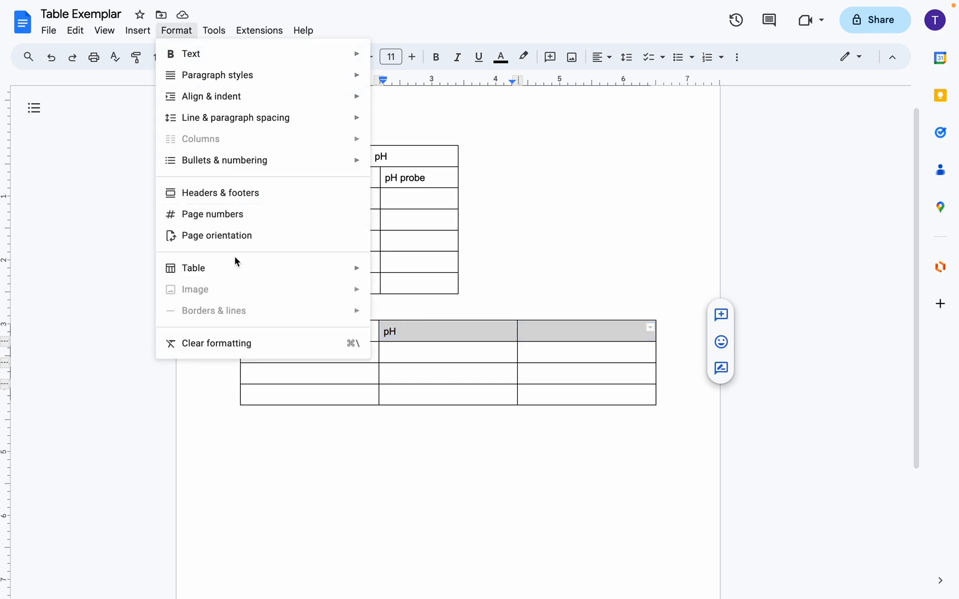
mouse_move(231, 271)
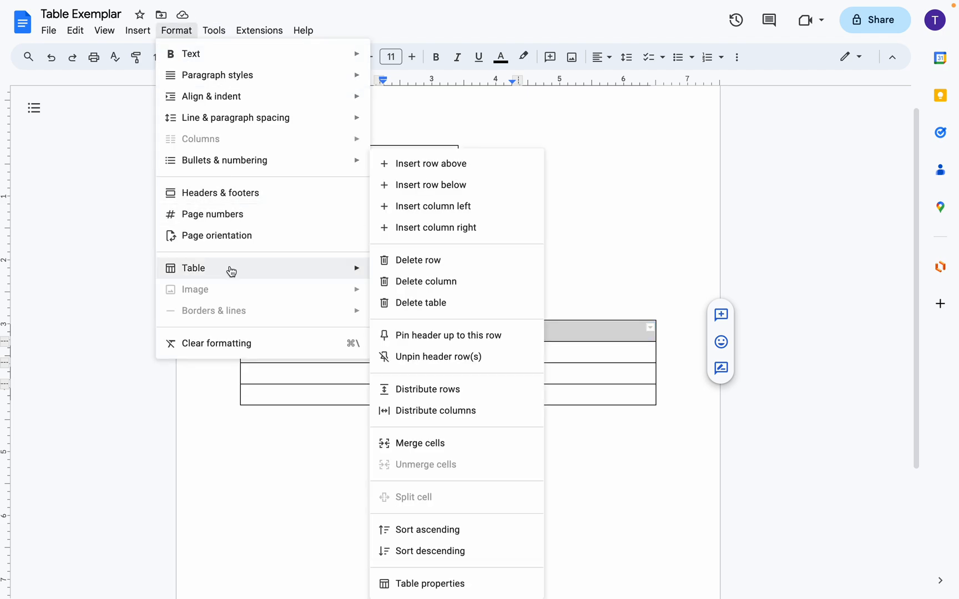
click(454, 444)
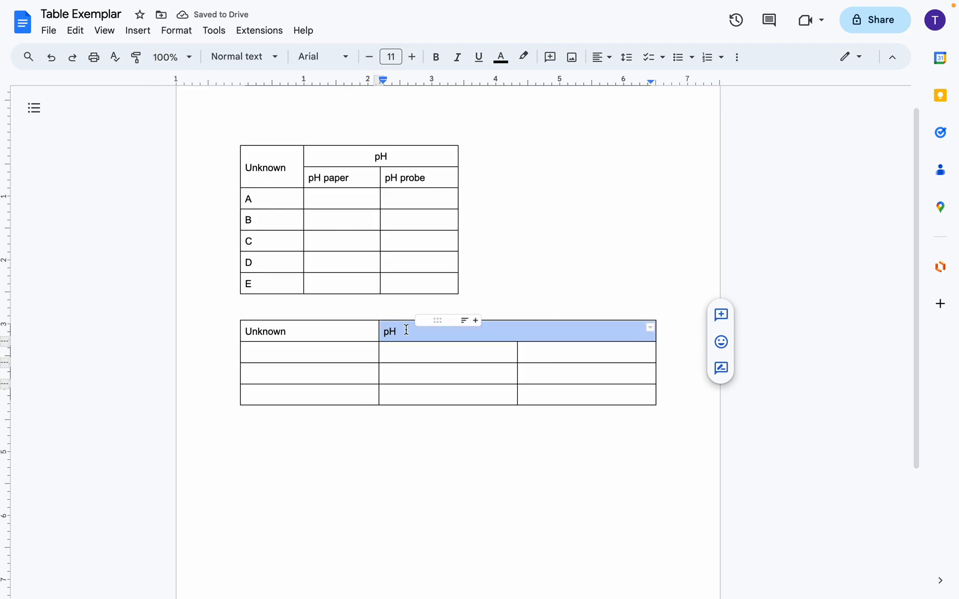
click(600, 57)
click(619, 80)
Enter the subheadings "pH Paper" and "pH Probe" in the two cells under the merged pH heading
click(446, 352)
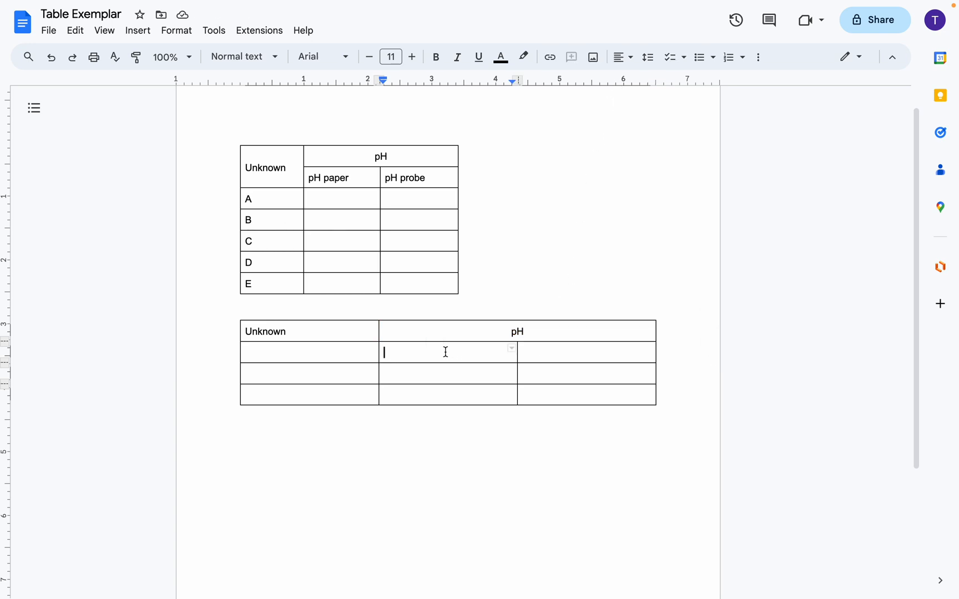
text(pH Paper)
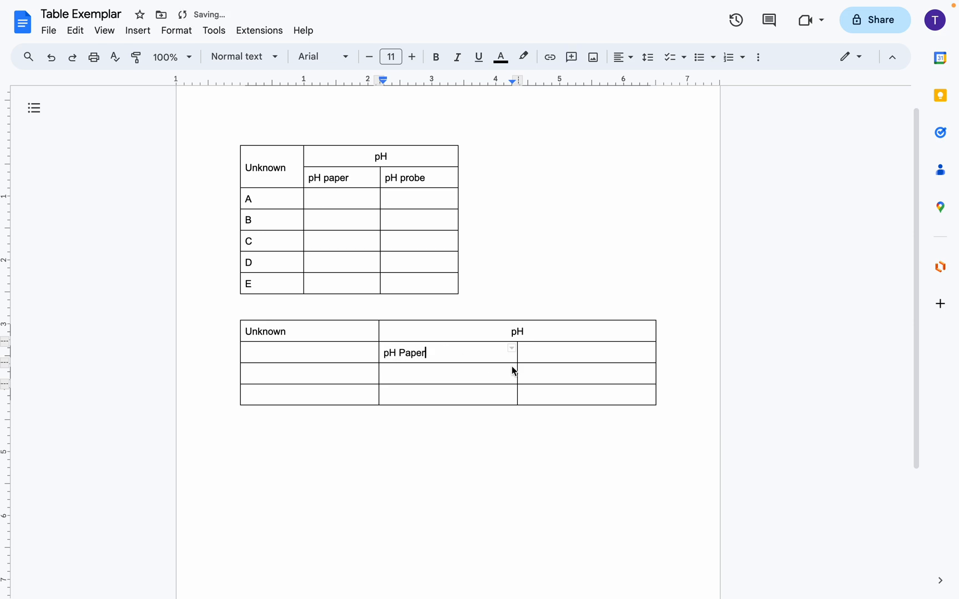
click(587, 350)
text(pH Probe)
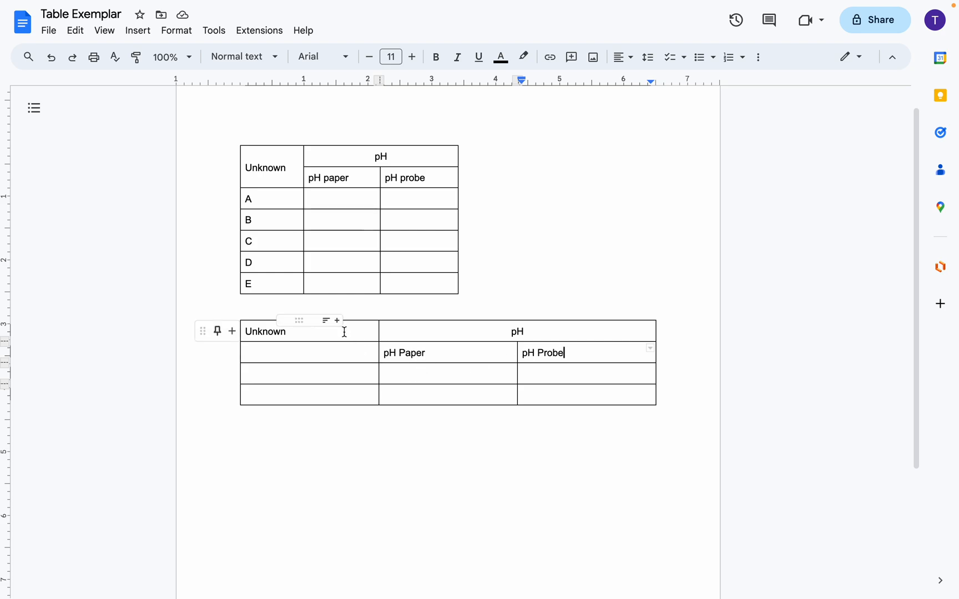
Merge the new table's Unknown heading cell with the empty cell below it
drag(342, 330, 343, 345)
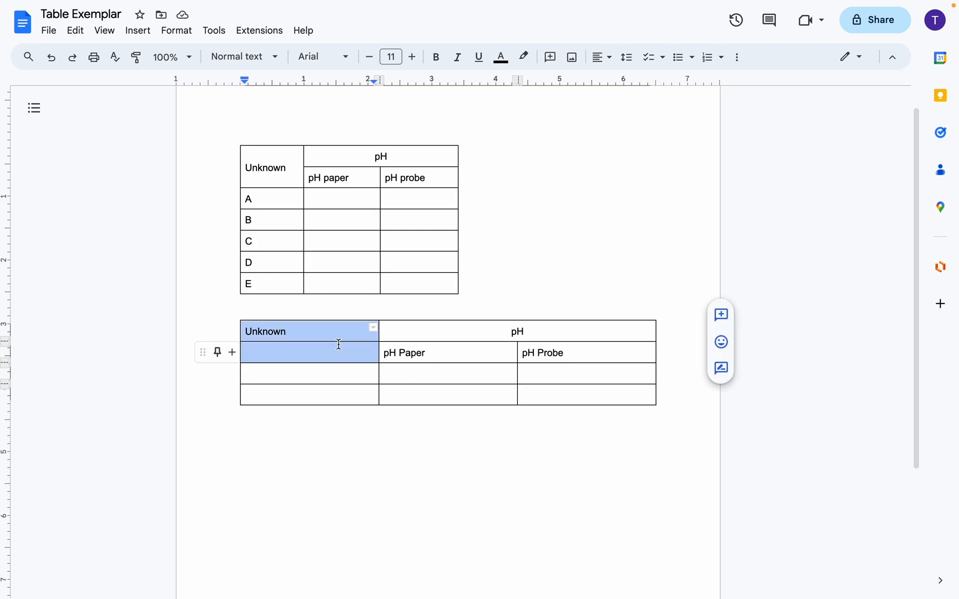
click(180, 34)
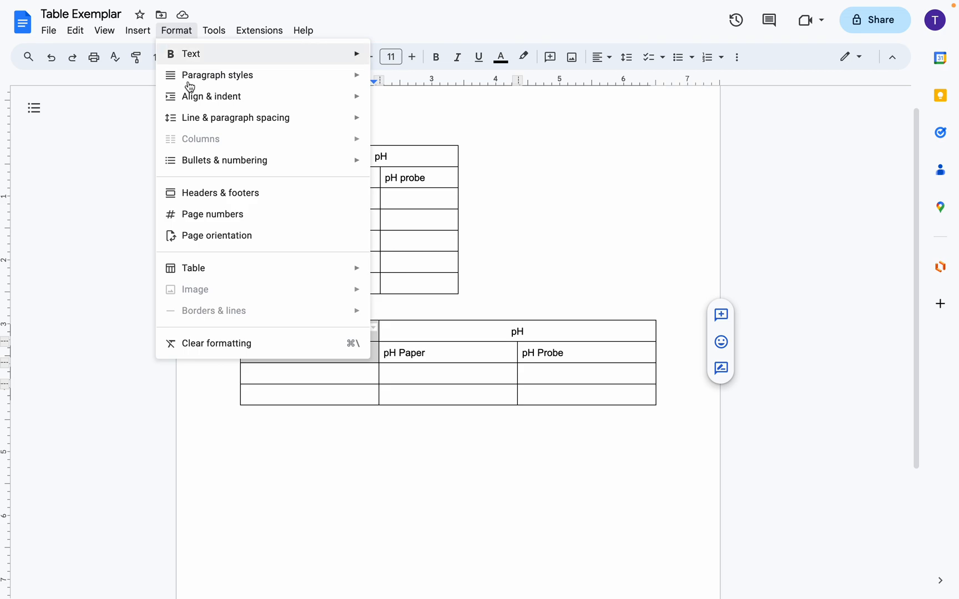
mouse_move(220, 272)
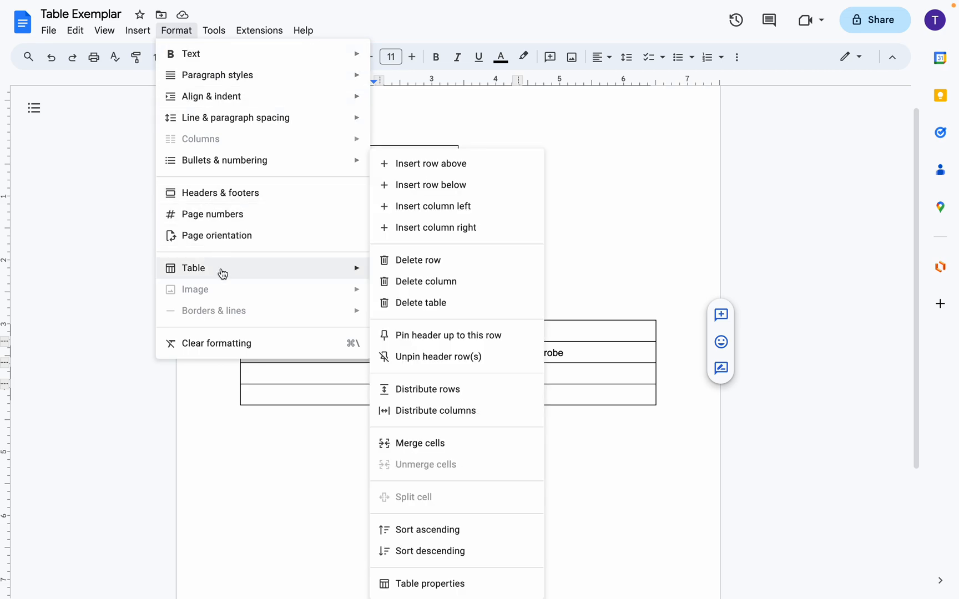
click(417, 444)
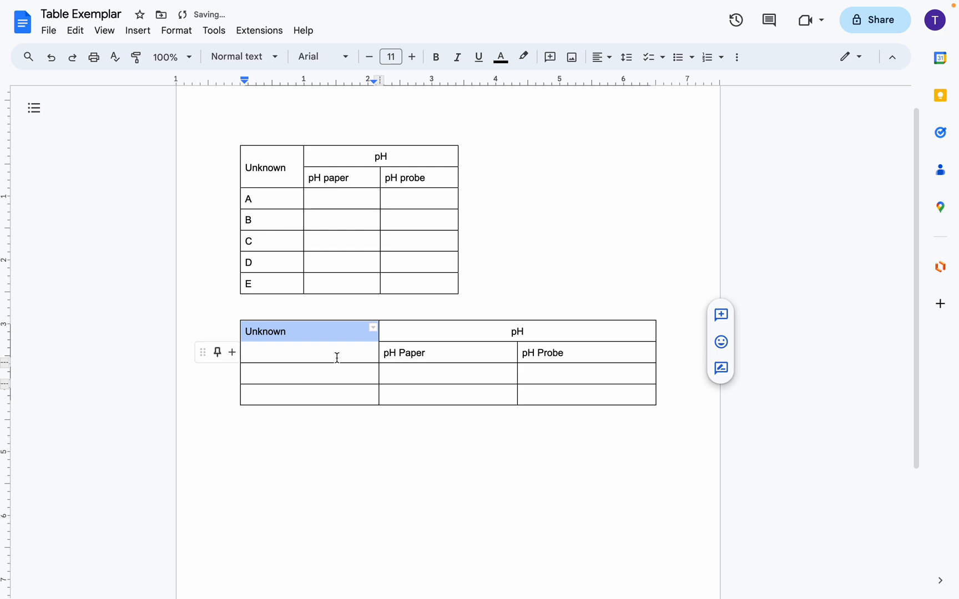
Center the Unknown heading horizontally in its merged cell and lower it with a blank line above the text
click(602, 58)
click(620, 79)
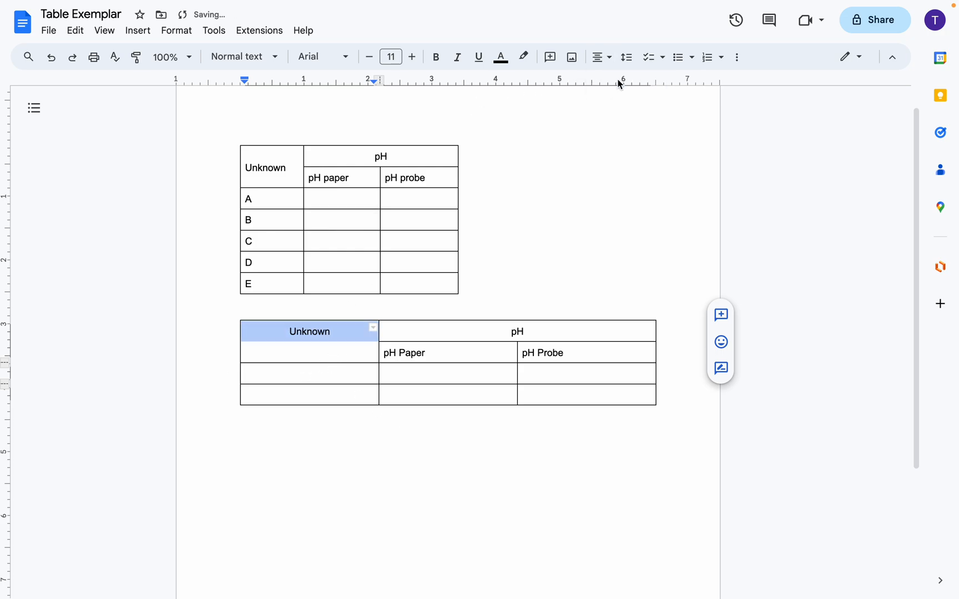
click(326, 336)
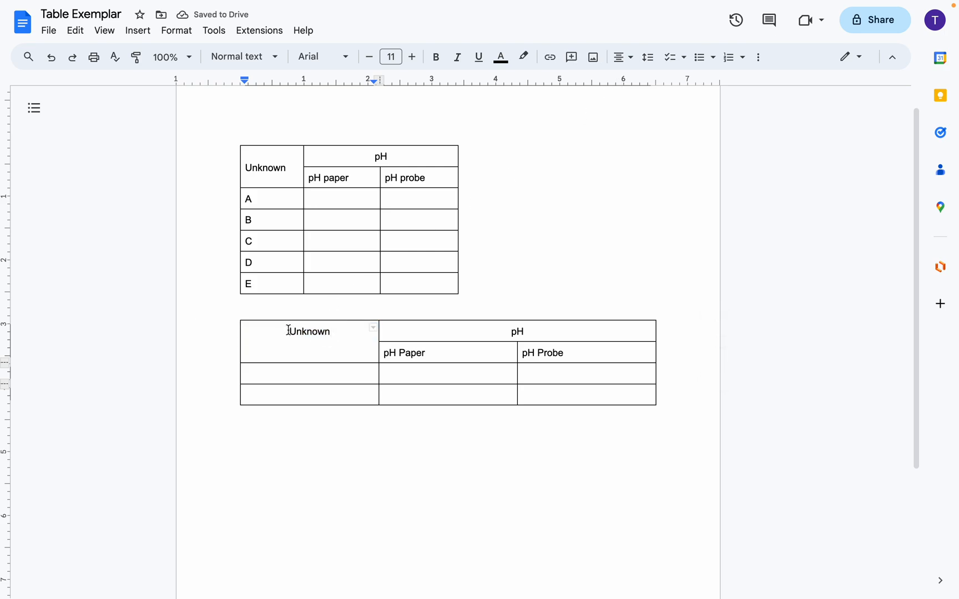
key(Return)
Center the pH Paper and pH Probe subheadings in their cells
click(566, 354)
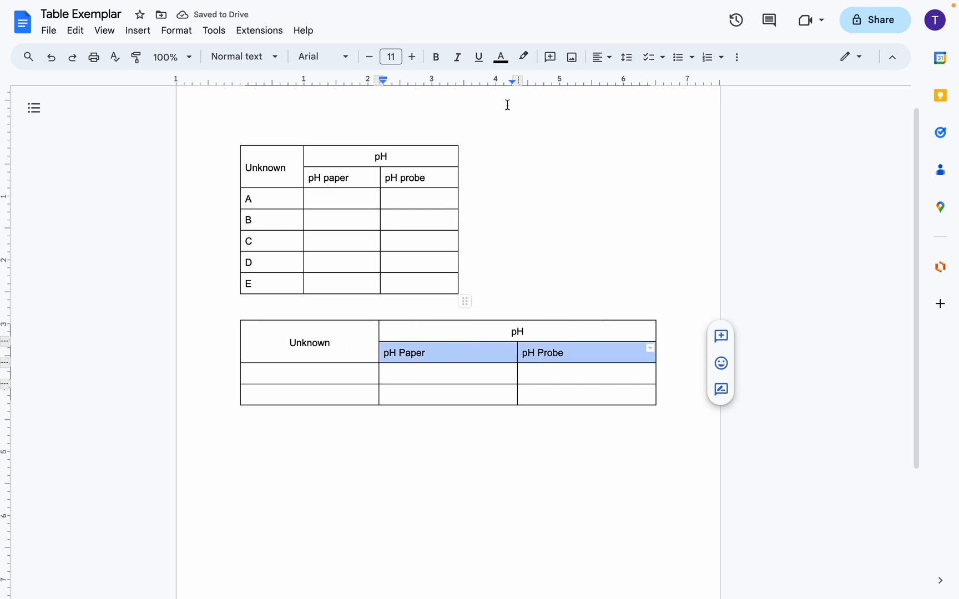
click(602, 61)
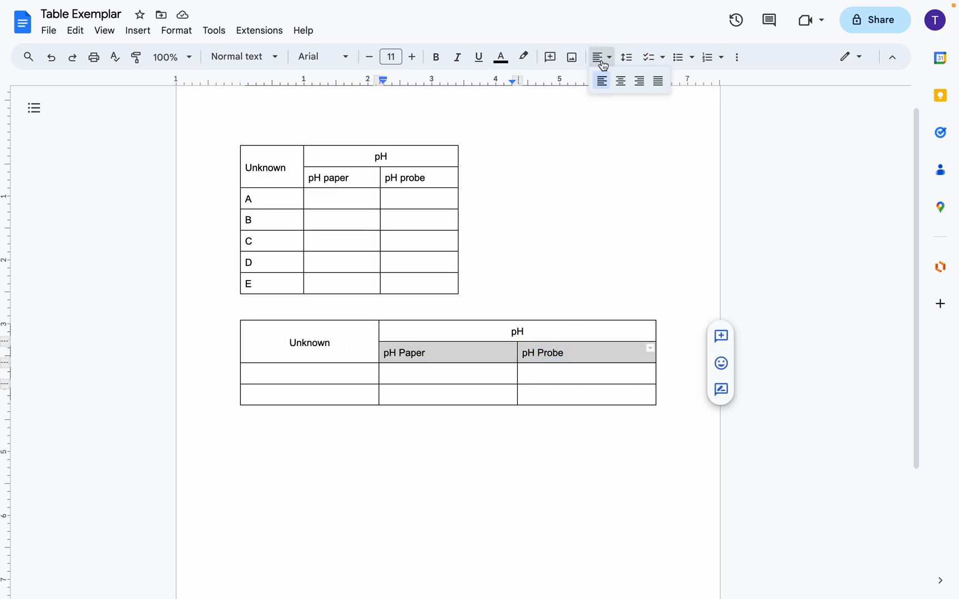
click(620, 82)
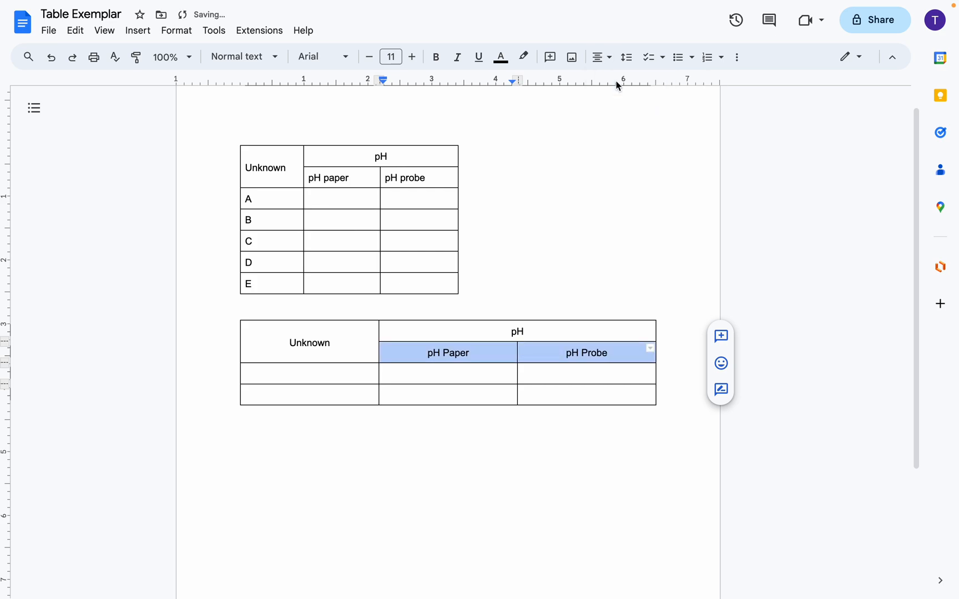
Label the two empty rows "A" and "B" in the Unknown column of the new table
click(287, 373)
text(A)
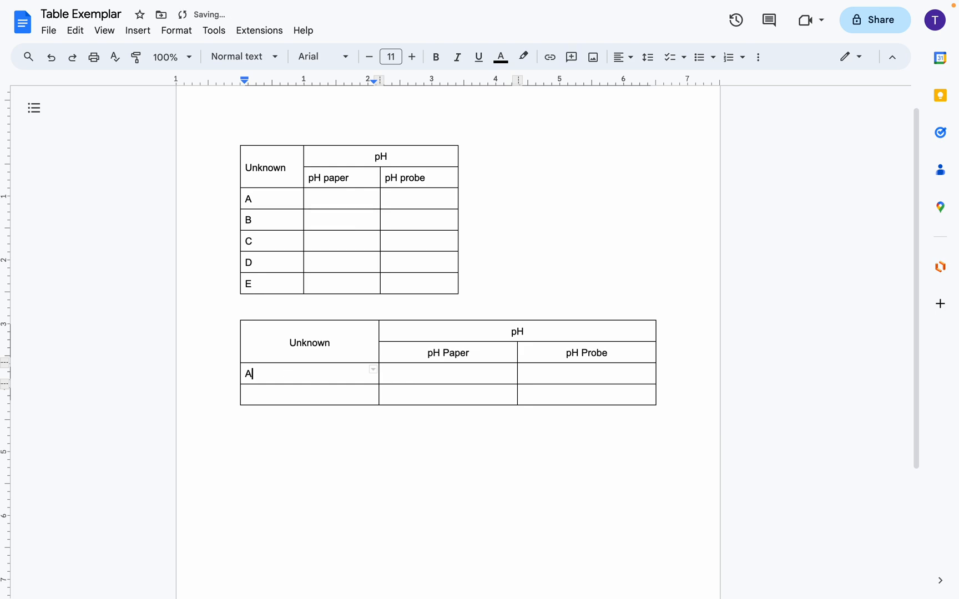
click(278, 400)
text(B)
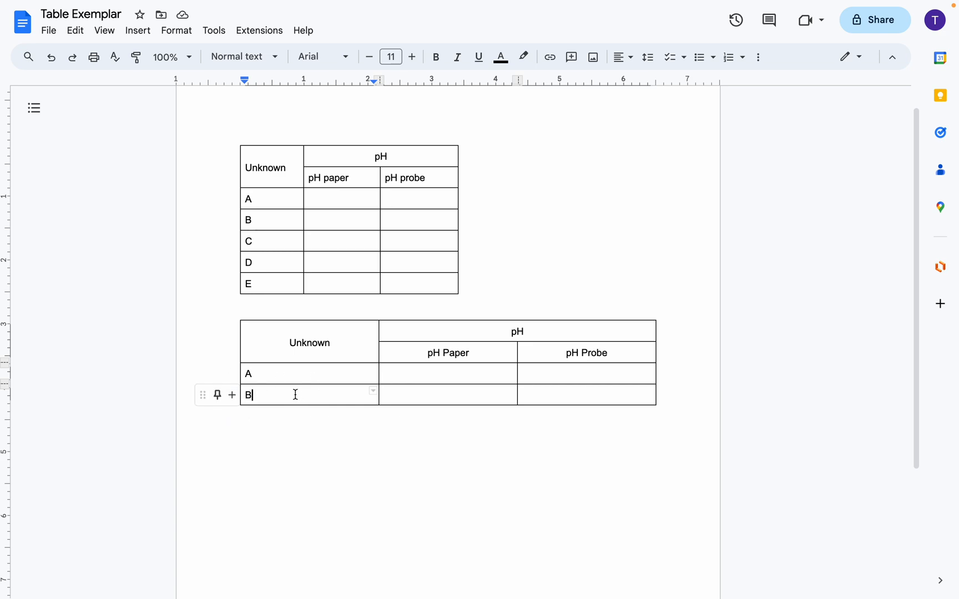
Add three empty rows below row B of the new table
click(233, 401)
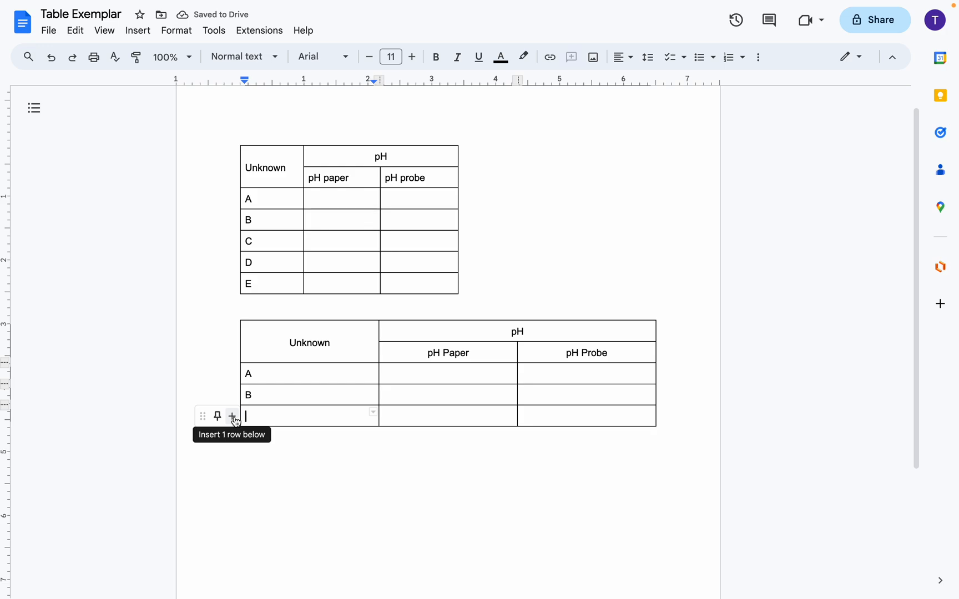
click(236, 416)
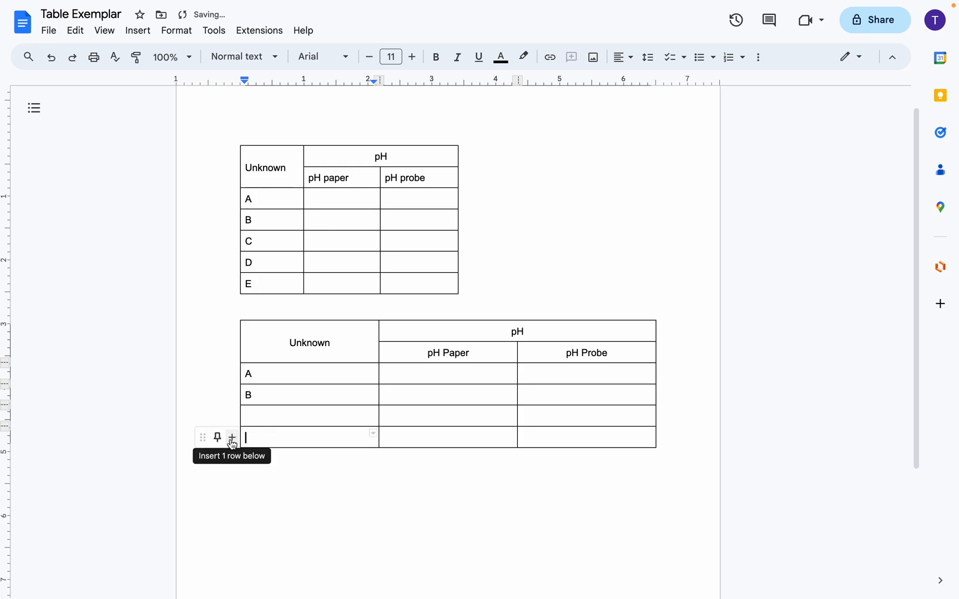
click(231, 437)
Label the three added rows "C", "D" and "E" in the Unknown column
click(277, 420)
text(C)
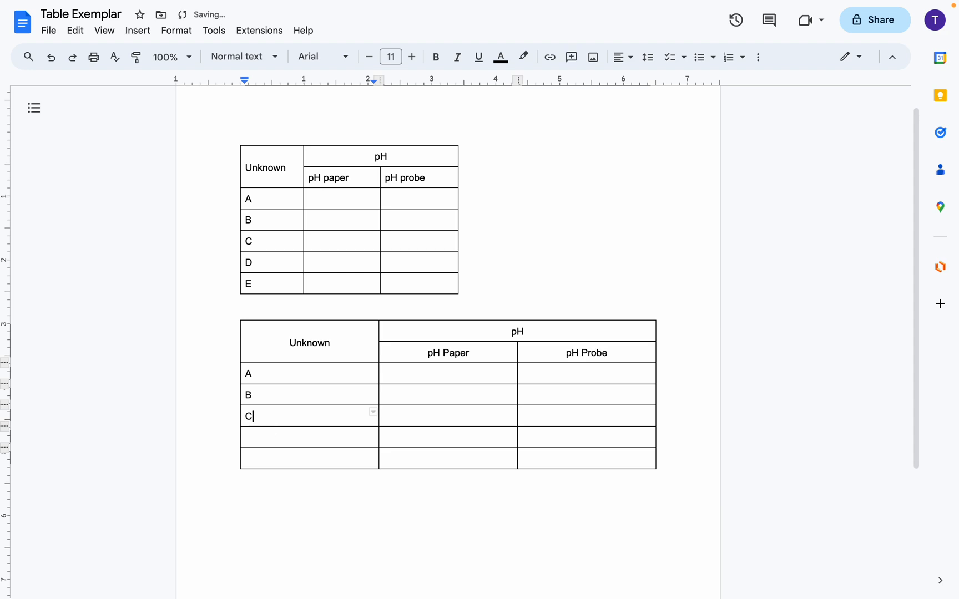
key(Return)
key(BackSpace)
click(269, 439)
text(D)
click(266, 460)
text(E)
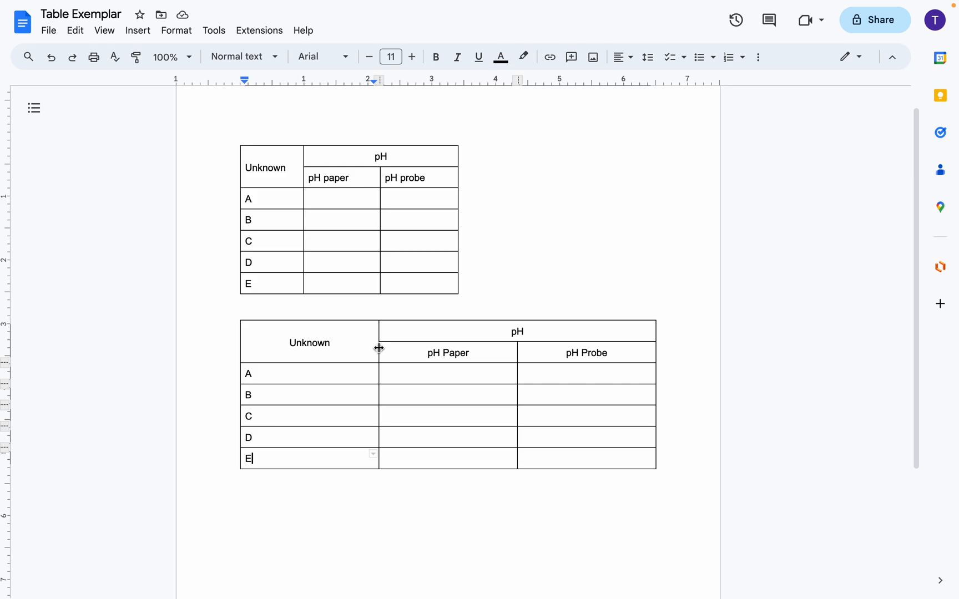
Narrow the new table's Unknown column to about 1.1 inches and center the labels A to E in it
drag(379, 347, 309, 353)
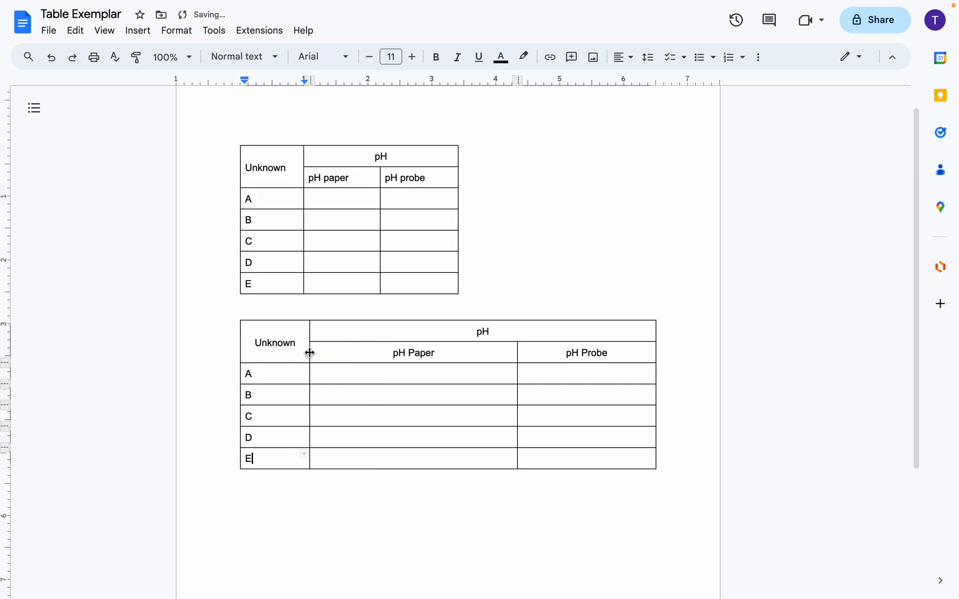
drag(278, 371, 277, 454)
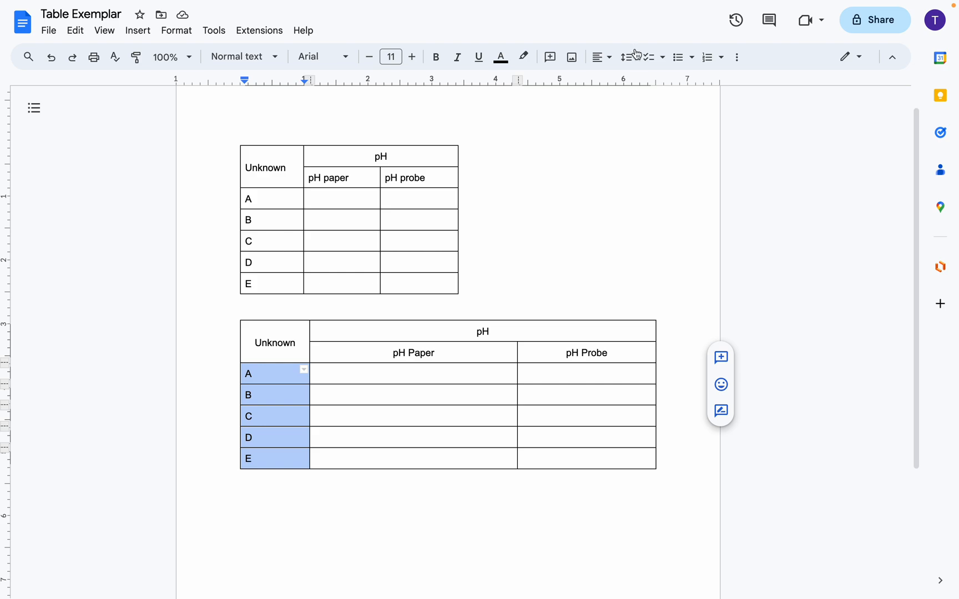
click(602, 61)
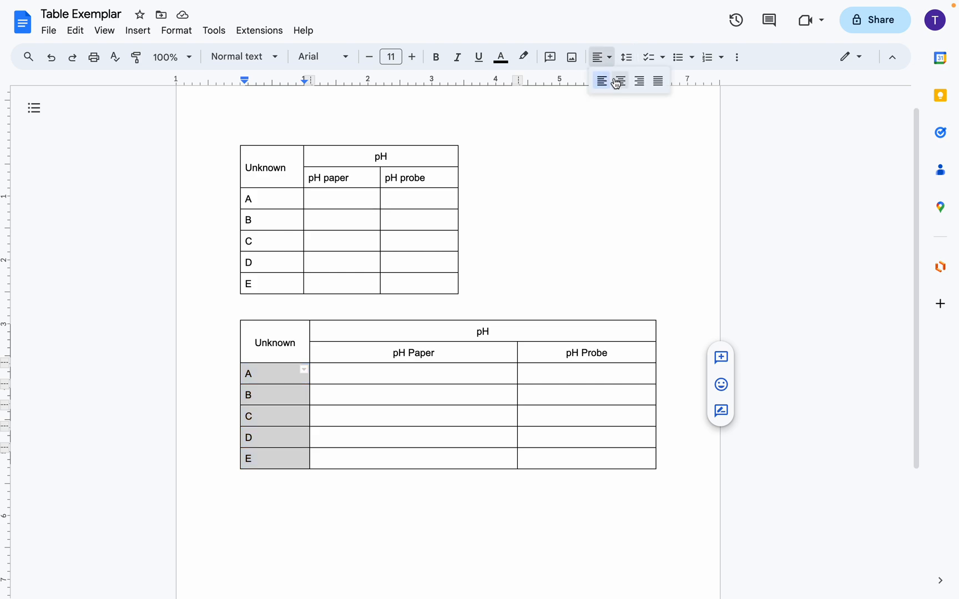
click(615, 81)
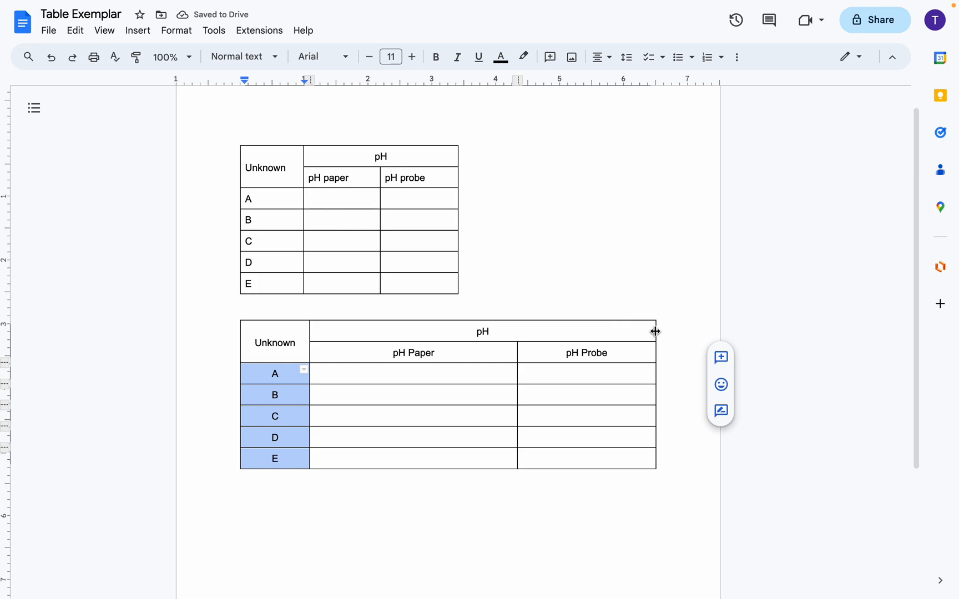
drag(655, 332, 475, 346)
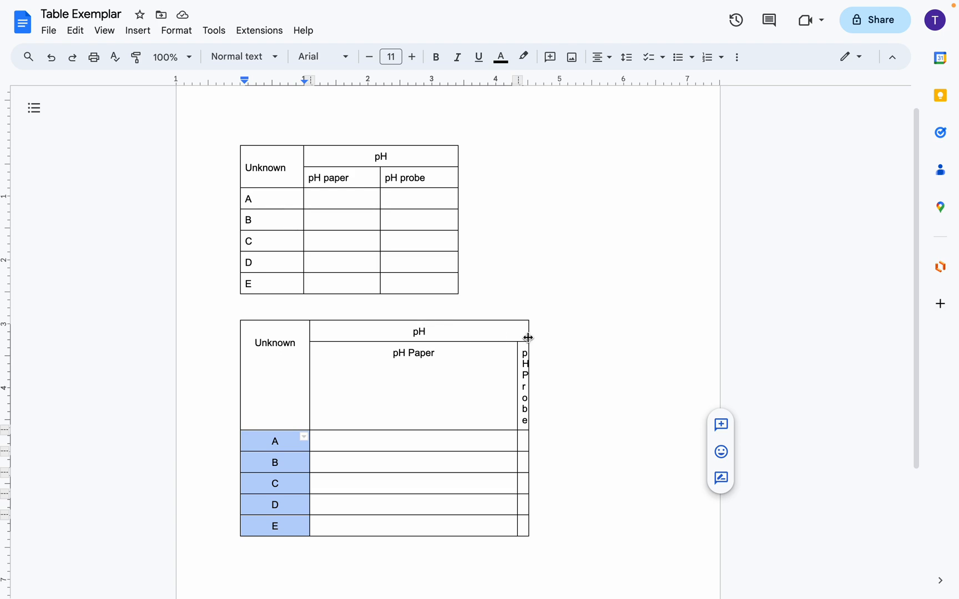
click(518, 386)
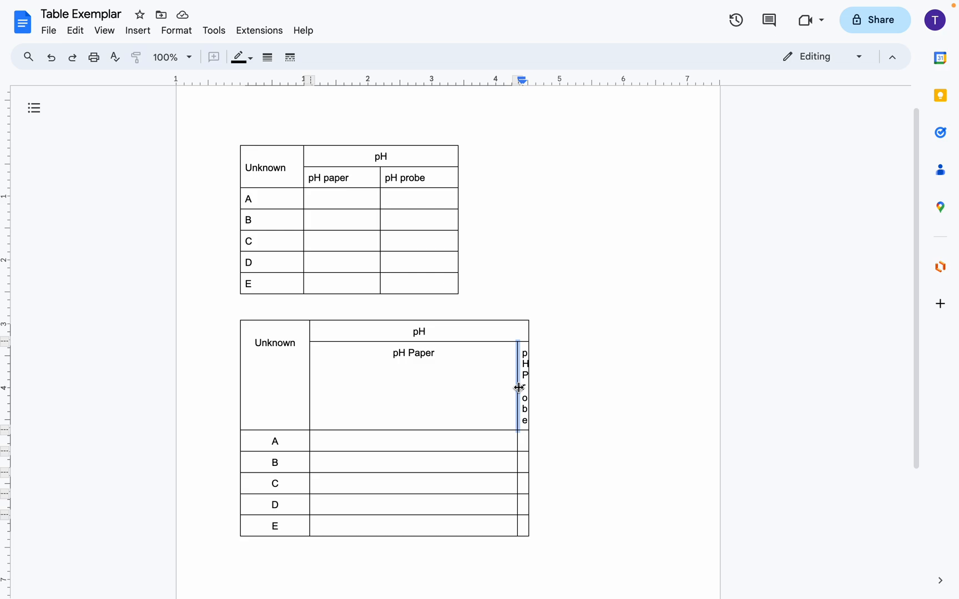
key(ctrl+z)
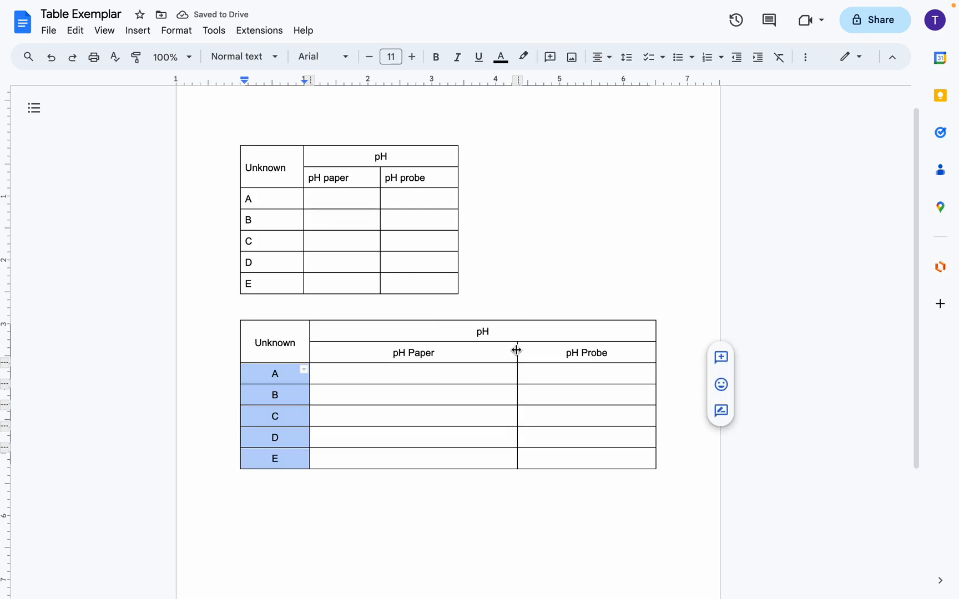
Narrow the new table's pH Paper column to about 2 inches and its pH Probe column to about 1.7 inches
drag(517, 350, 436, 353)
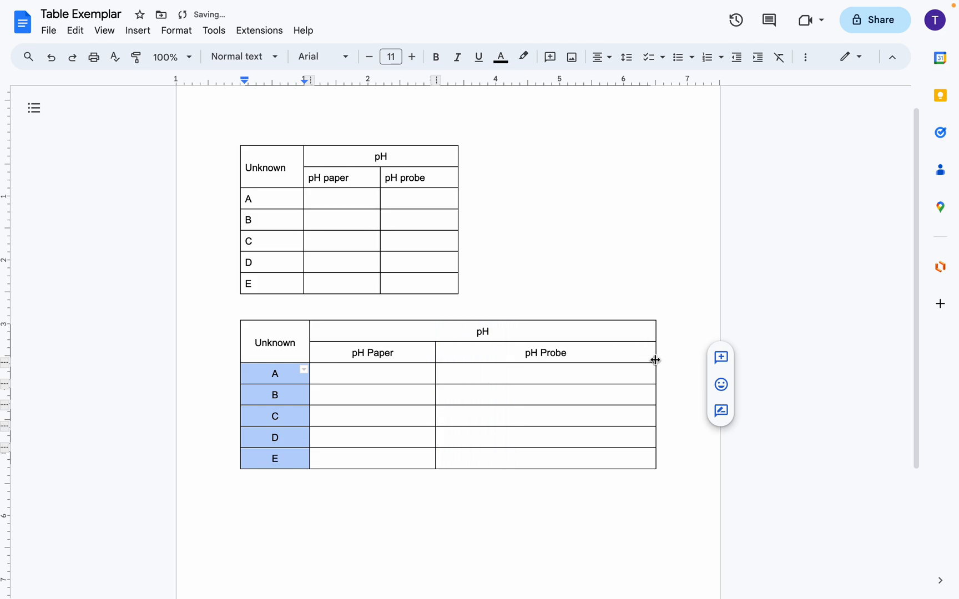
drag(655, 361, 546, 362)
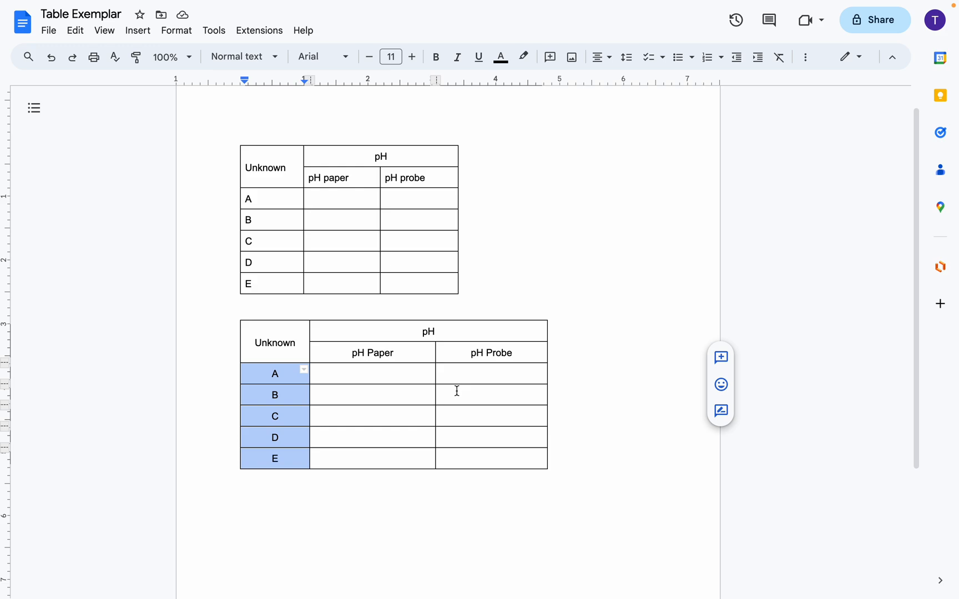
Enter 8 under pH Paper and 7 under pH Probe in row A of the new table
click(387, 372)
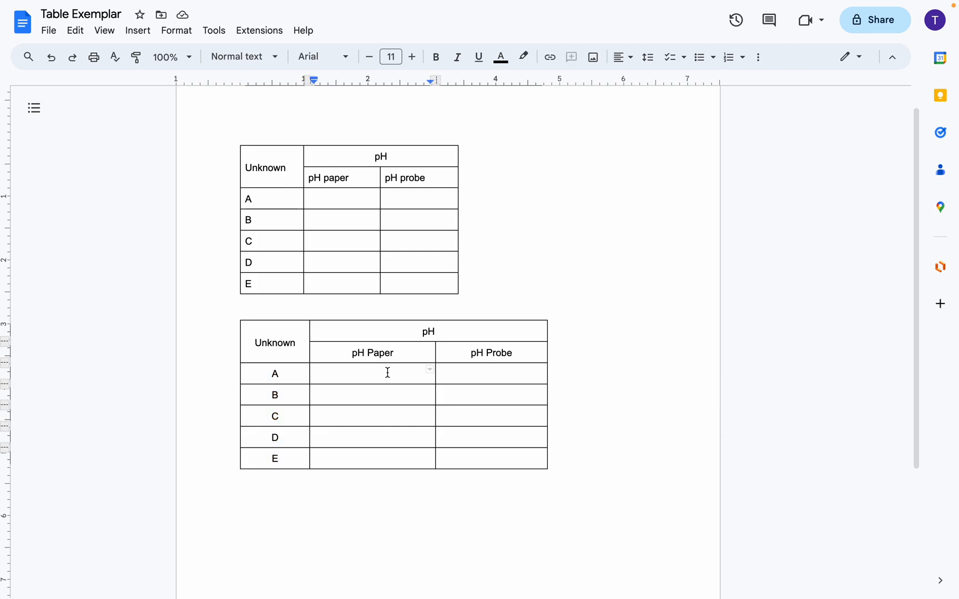
text(8)
click(505, 374)
text(7)
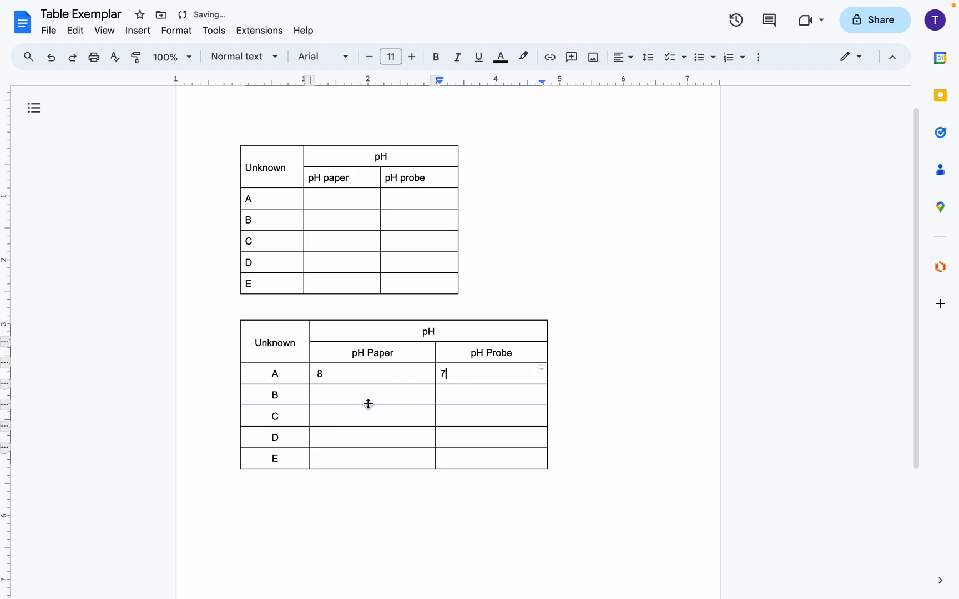
click(367, 400)
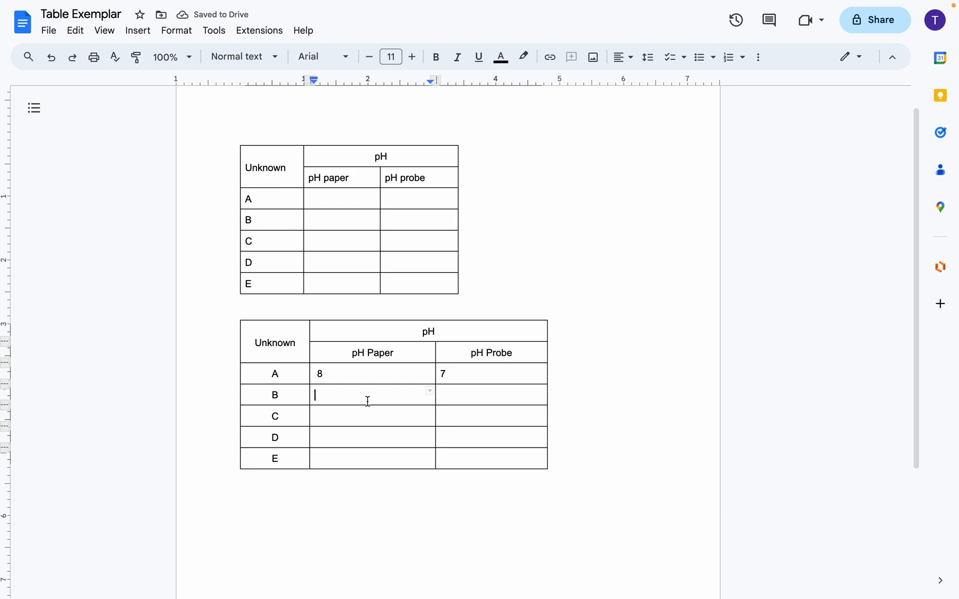
drag(360, 368, 454, 437)
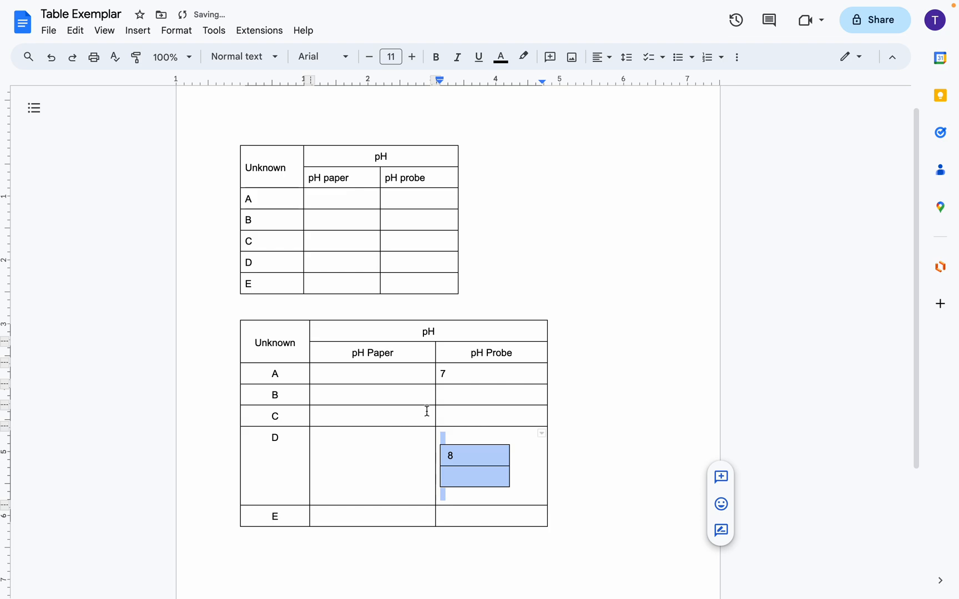
key(ctrl+z)
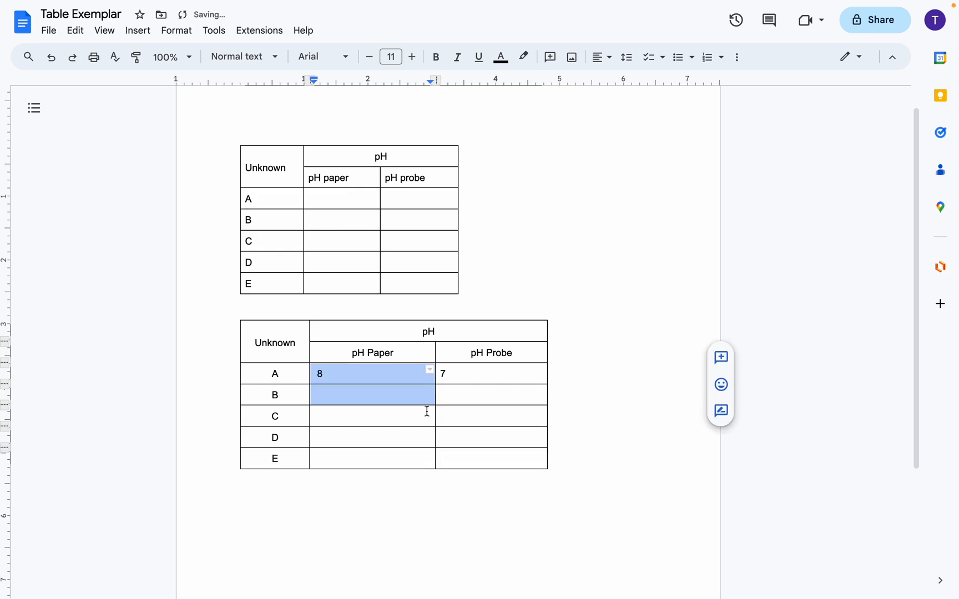
click(409, 410)
Center the contents of the pH Paper and pH Probe cells in rows A to E of the new table
drag(399, 372, 488, 452)
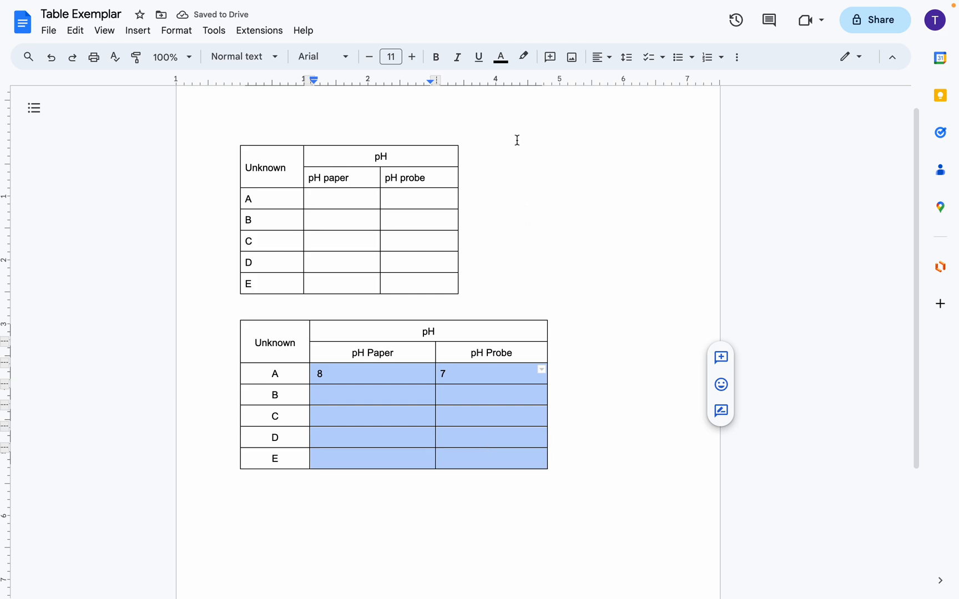
click(607, 58)
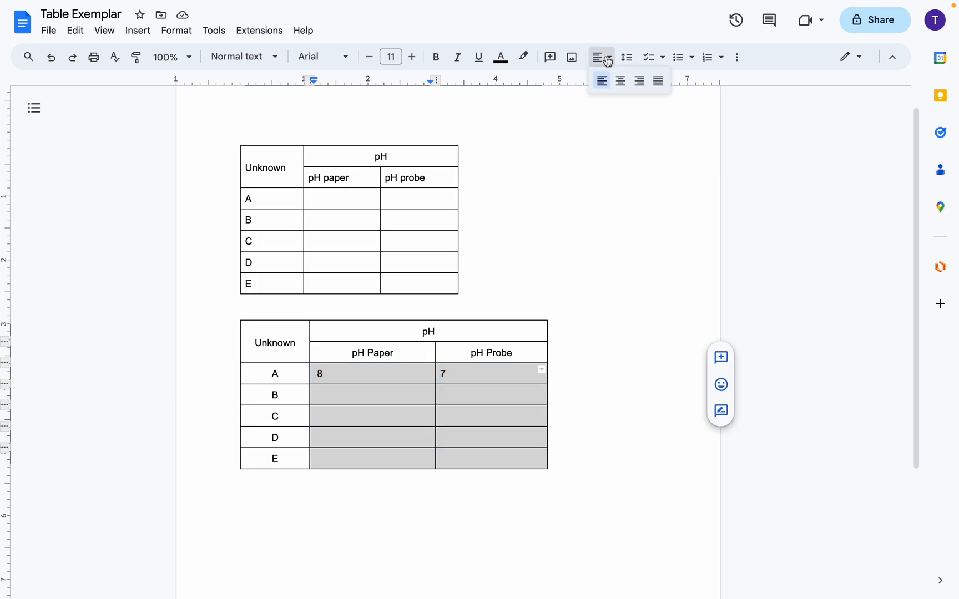
click(620, 81)
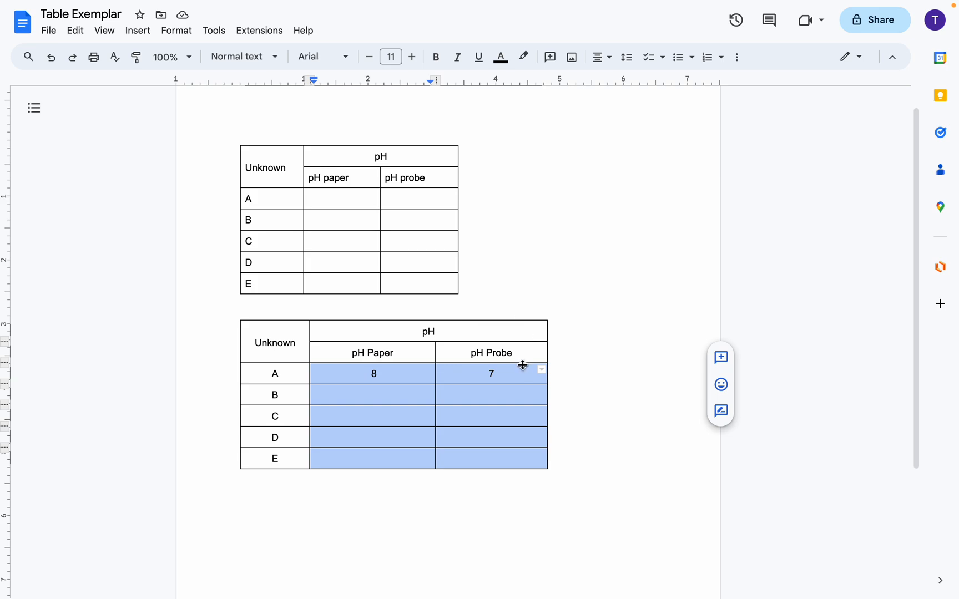
Make the new table's Unknown, pH, pH Paper and pH Probe headings bold
drag(524, 357, 299, 343)
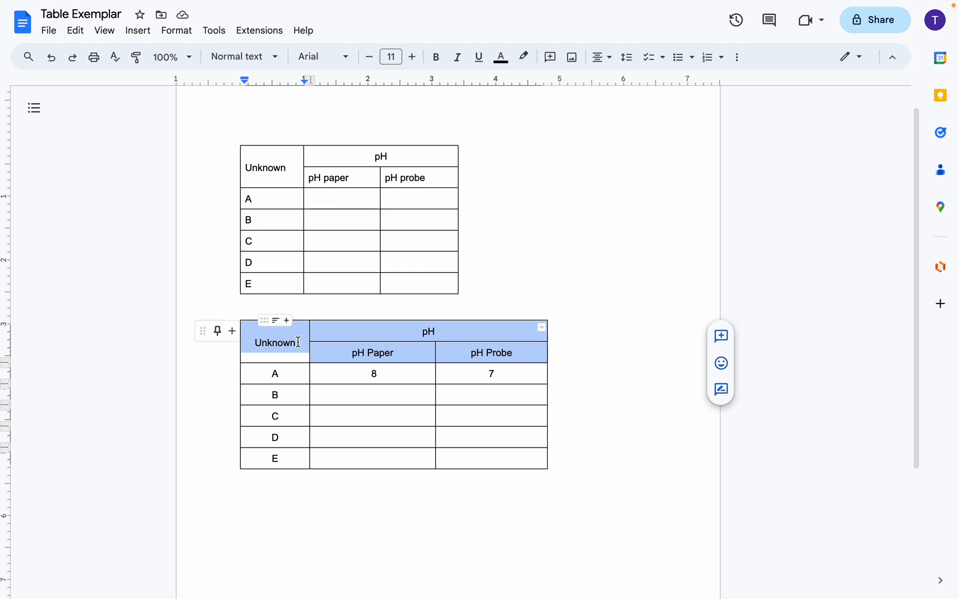
click(436, 58)
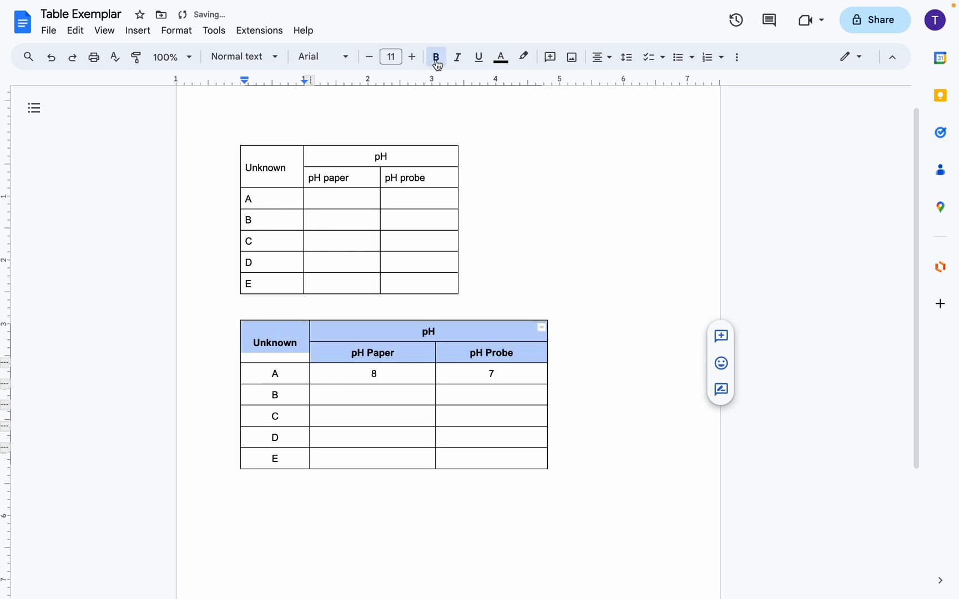
click(579, 326)
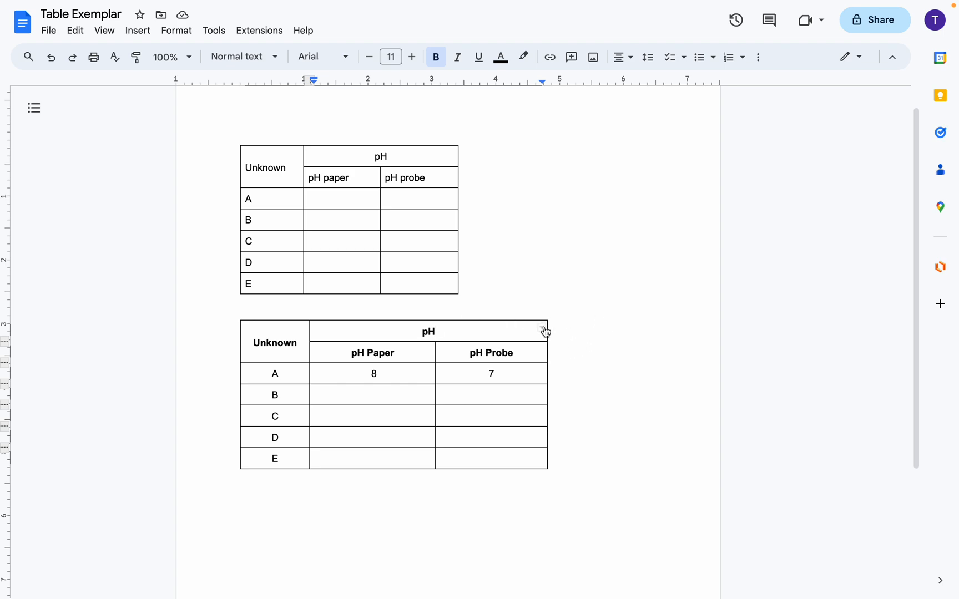
Insert a new column to the right of the pH Probe column in the new table
click(538, 358)
click(181, 34)
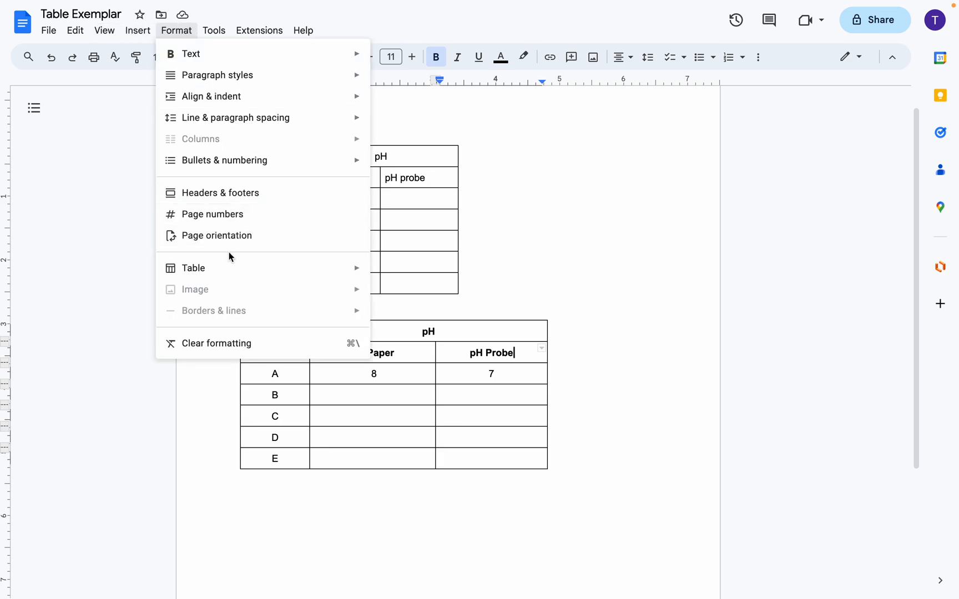
mouse_move(230, 268)
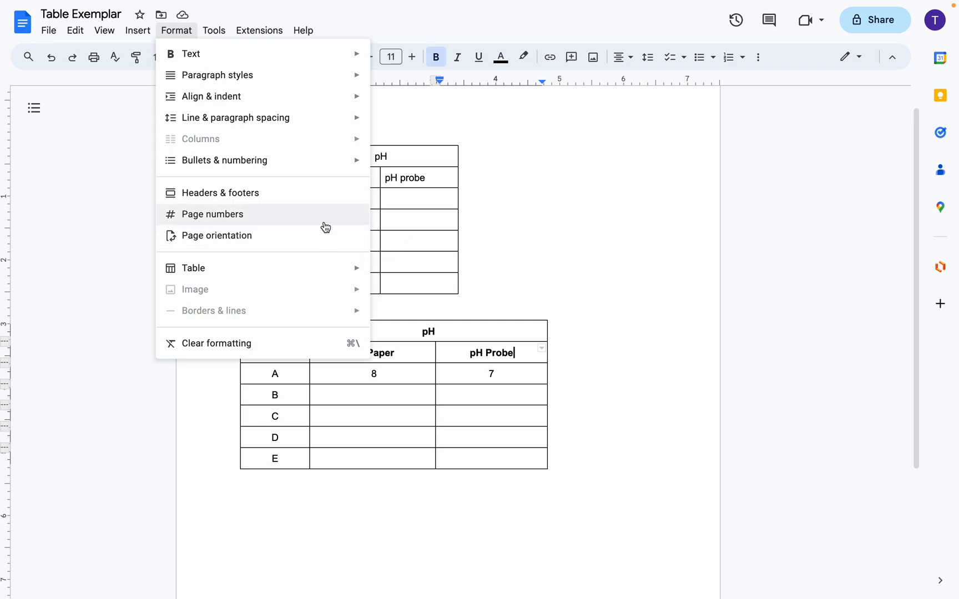
mouse_move(324, 274)
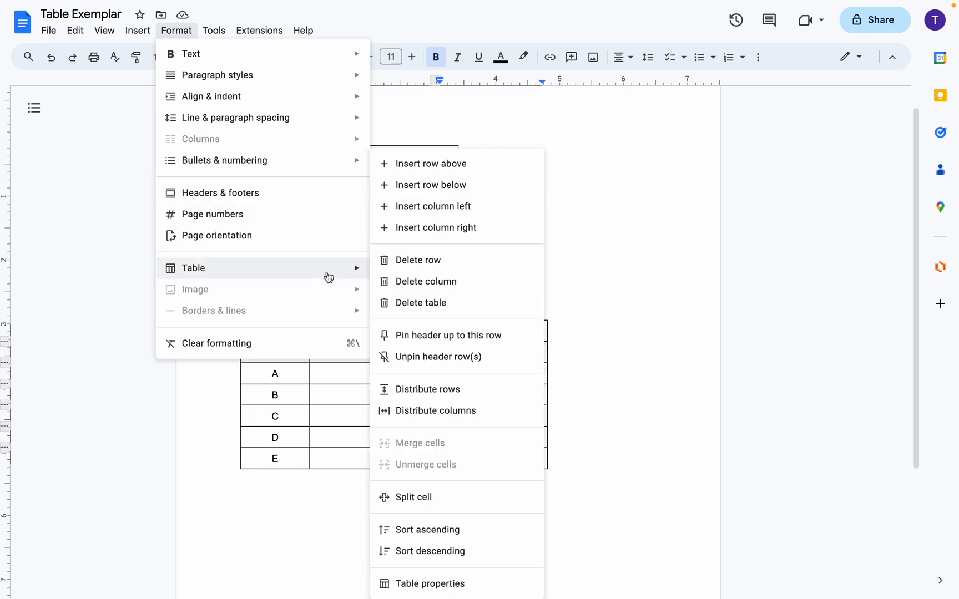
click(444, 237)
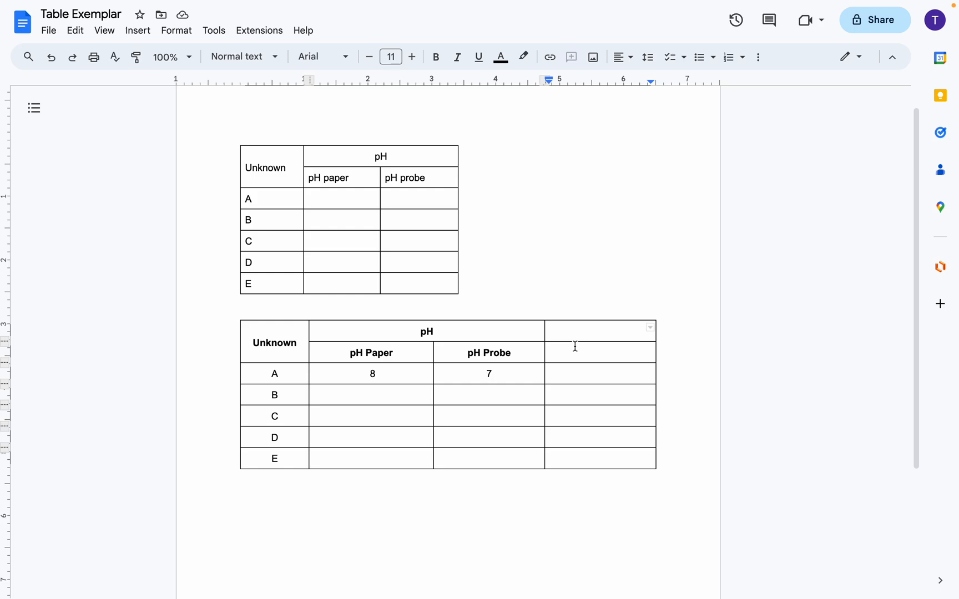
Merge the two heading cells at the top of the added column
drag(570, 333, 570, 347)
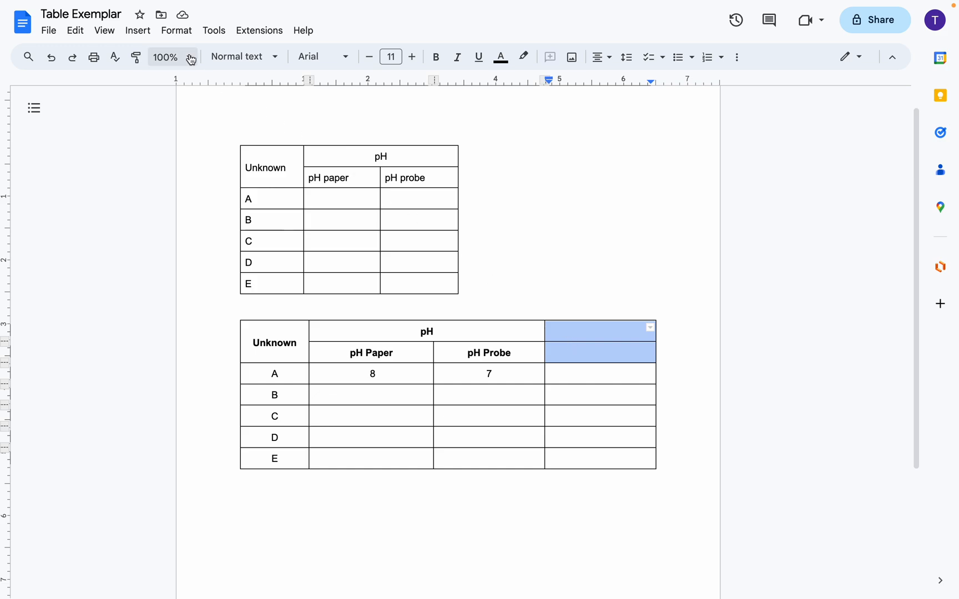
click(173, 31)
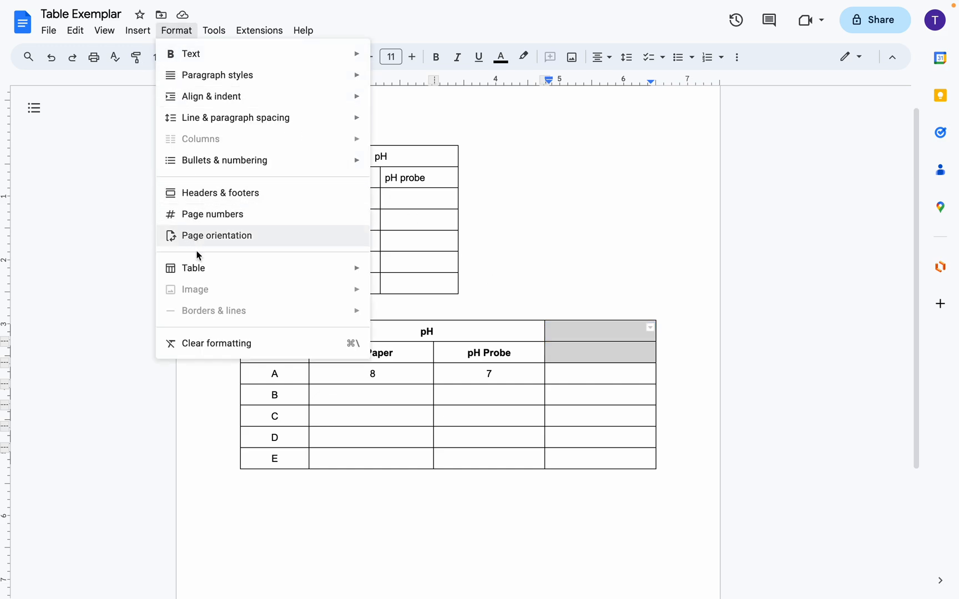
mouse_move(204, 269)
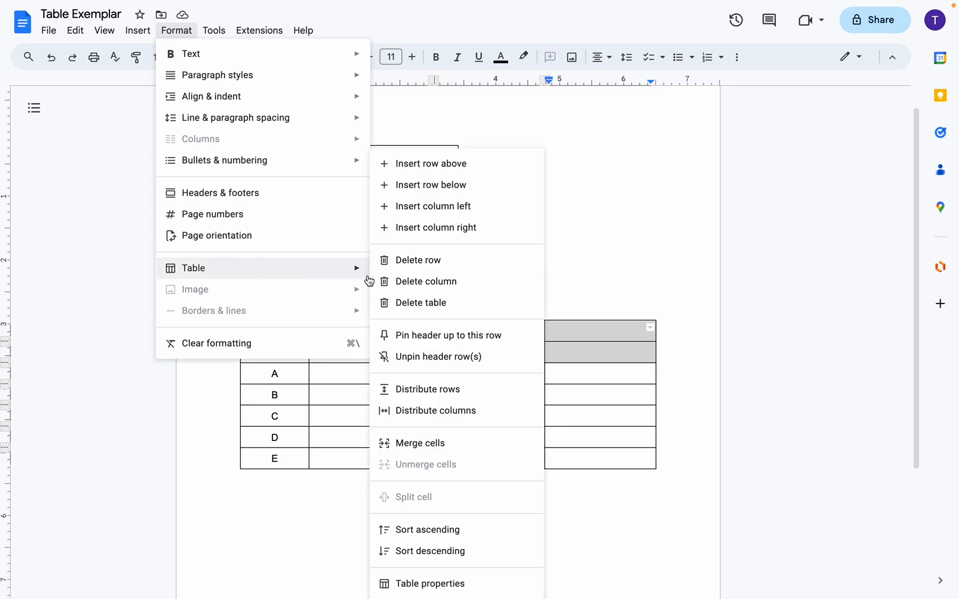
click(409, 442)
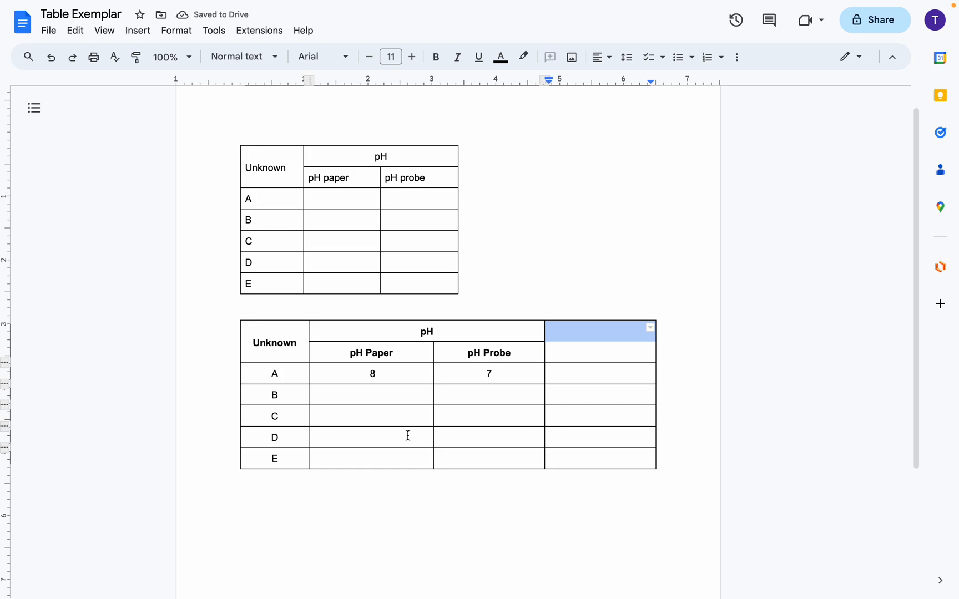
Enter the heading "Substance" in the merged cell, centered horizontally and moved down one line to align with Unknown
text(Substance)
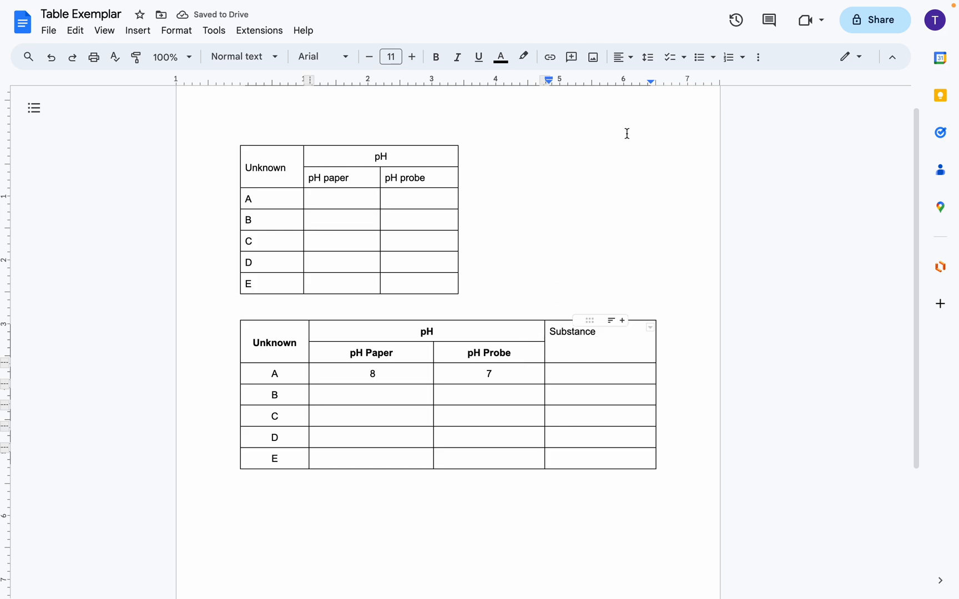
click(624, 60)
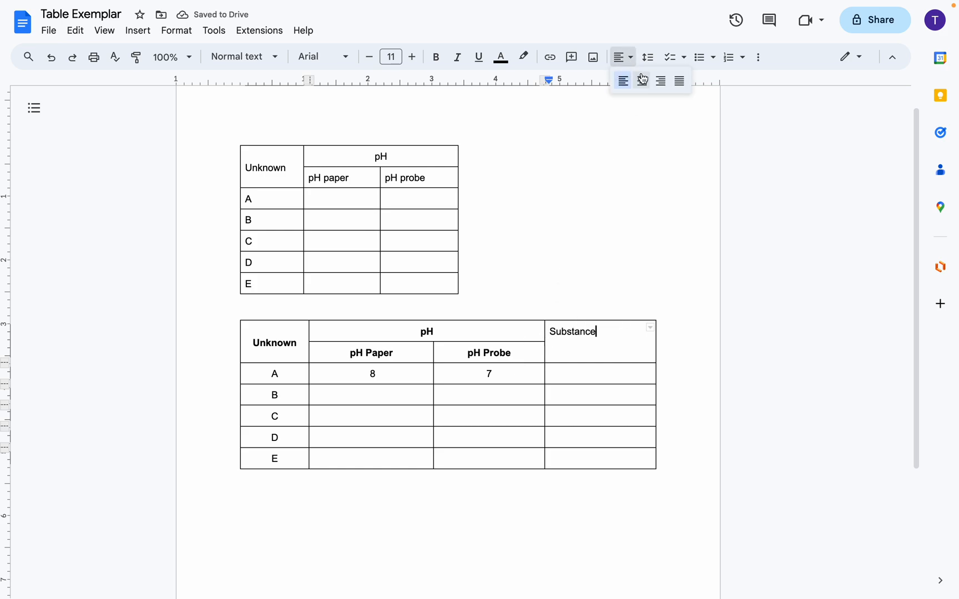
click(642, 81)
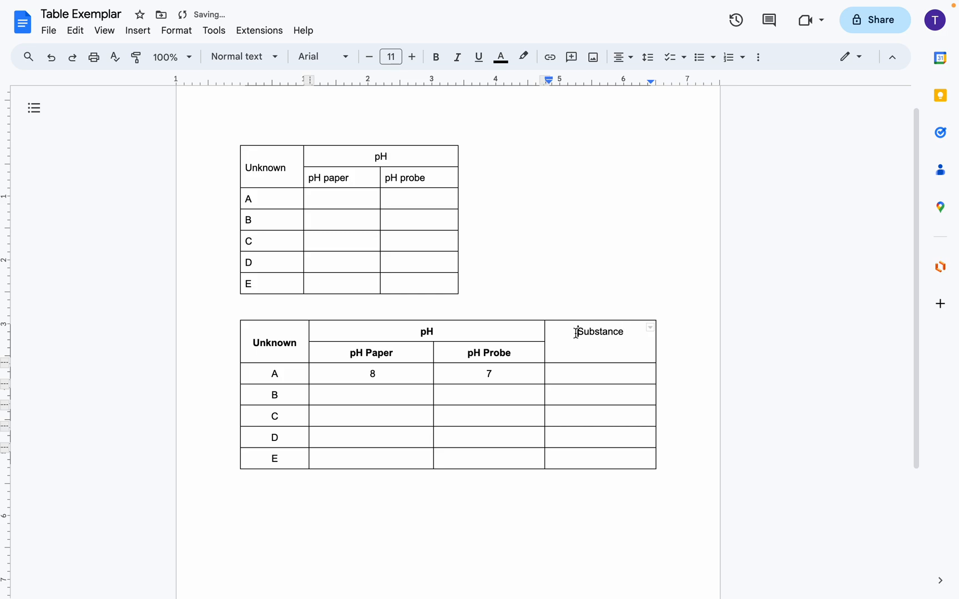
key(Return)
Enter "Water" in row A of the Substance column
click(588, 370)
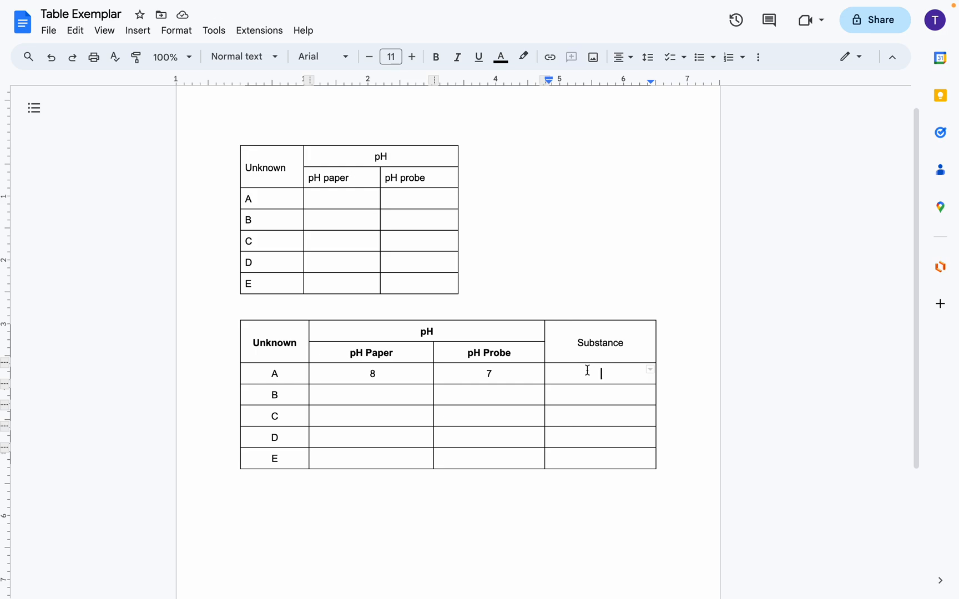
text(Water)
click(513, 395)
Make the Substance heading bold and deselect it
drag(627, 342, 566, 347)
click(433, 62)
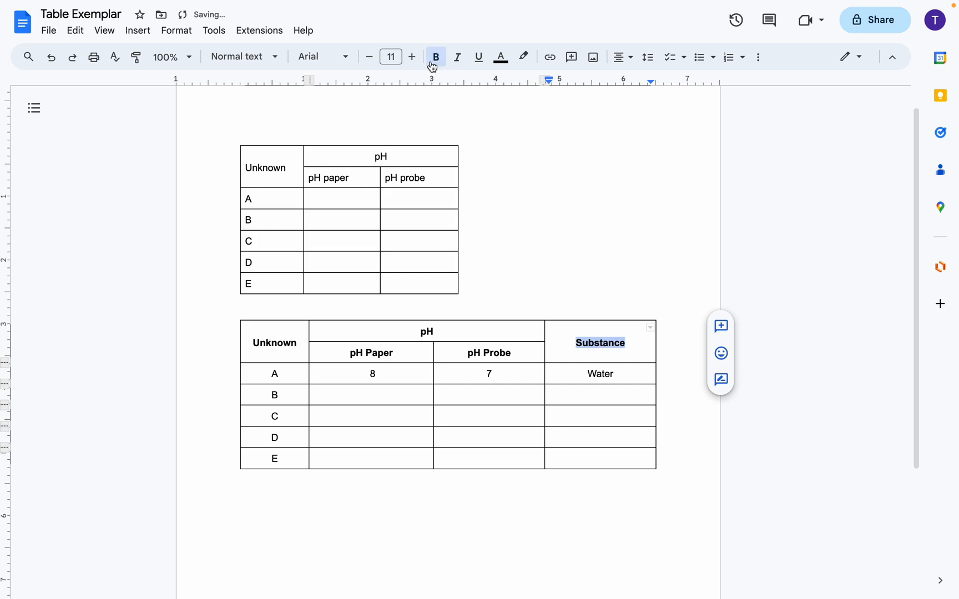
click(402, 426)
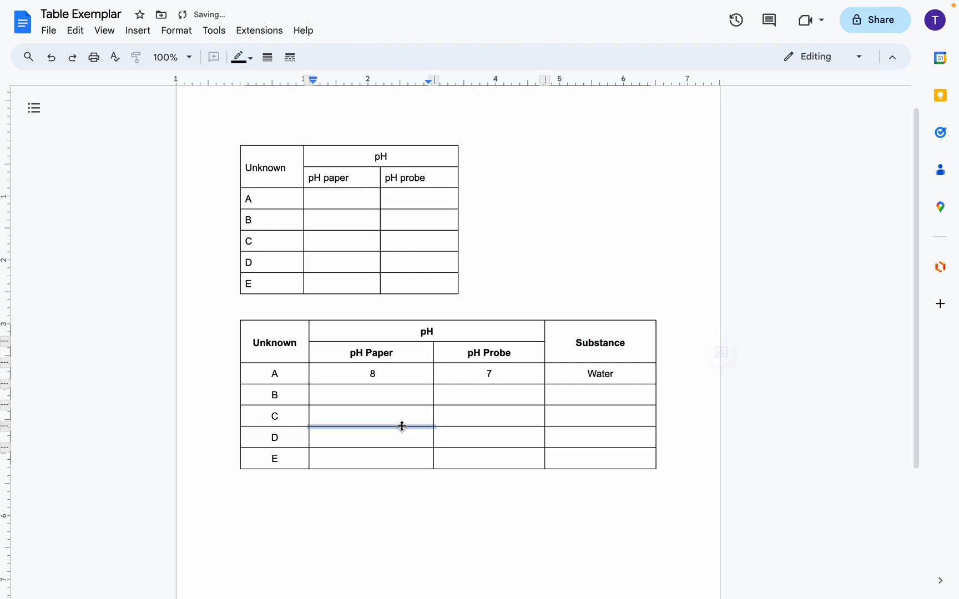
mouse_move(239, 4)
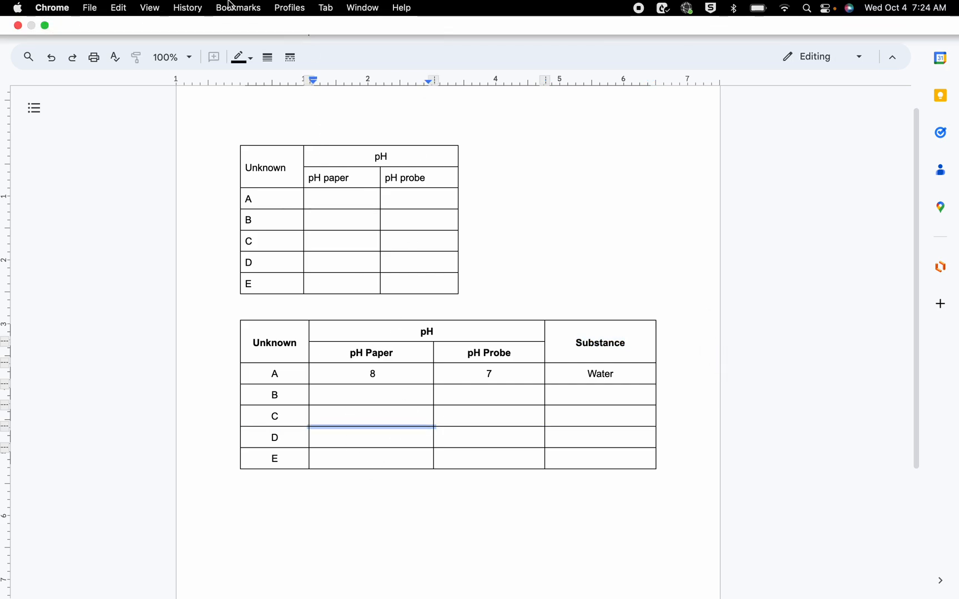